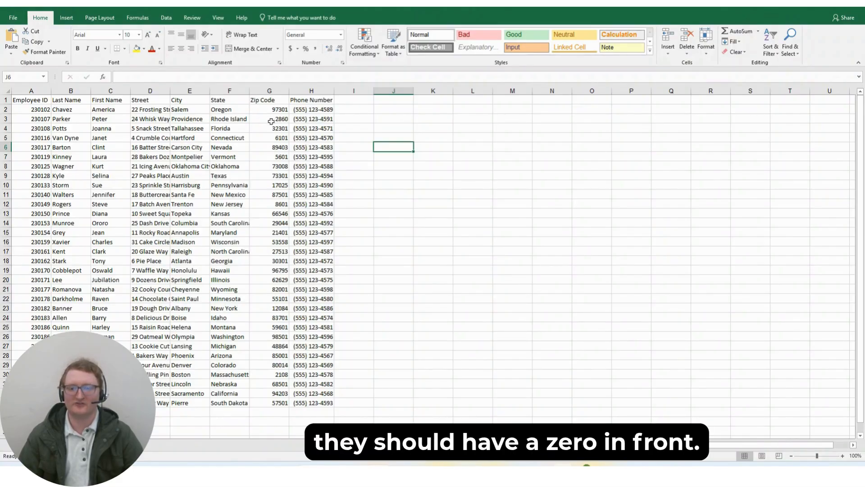
Format the entire Zip Code column with the Special number format of type Zip Code.
{"action": "left_click", "coordinate": [267, 109]}
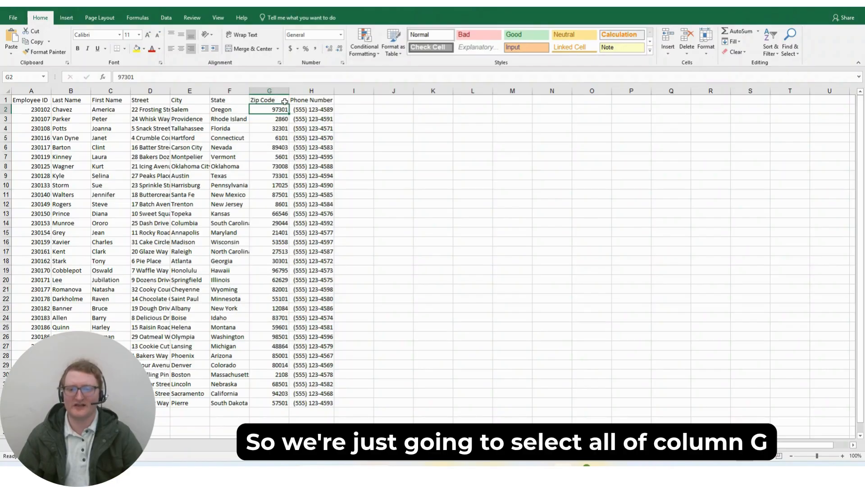
{"action": "left_click", "coordinate": [267, 91]}
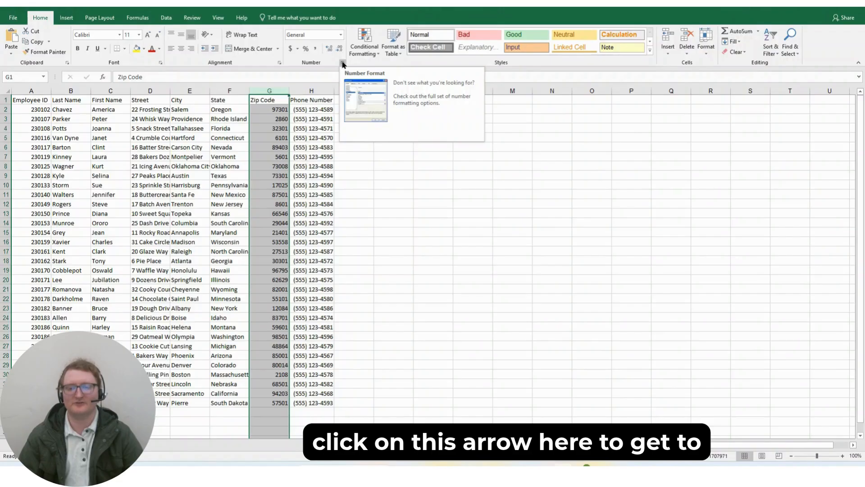
{"action": "left_click", "coordinate": [342, 63]}
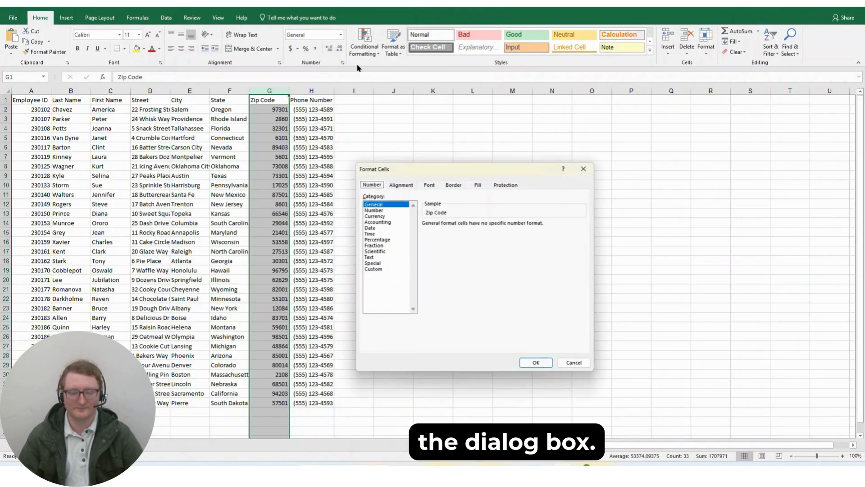
{"action": "left_click", "coordinate": [372, 264]}
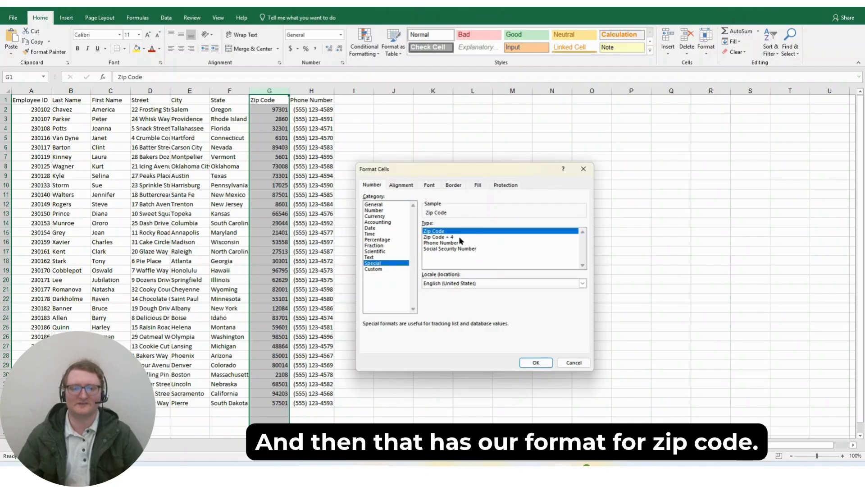
{"action": "left_click", "coordinate": [542, 363]}
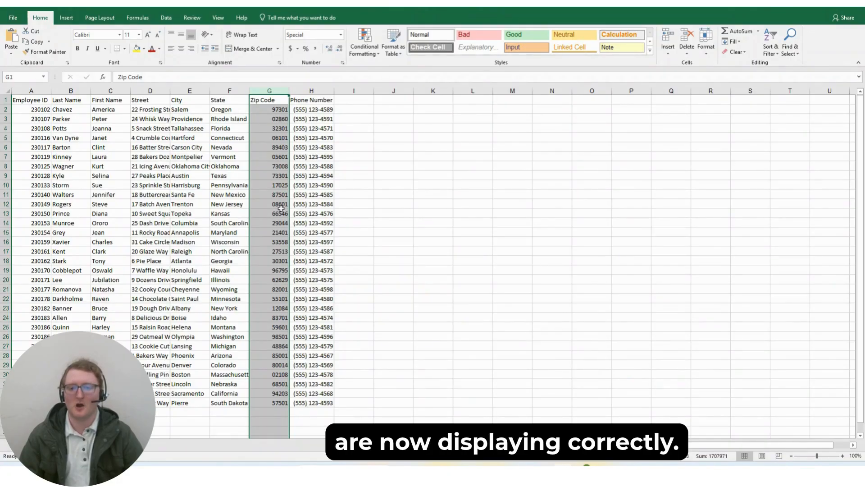
{"action": "left_click", "coordinate": [367, 156]}
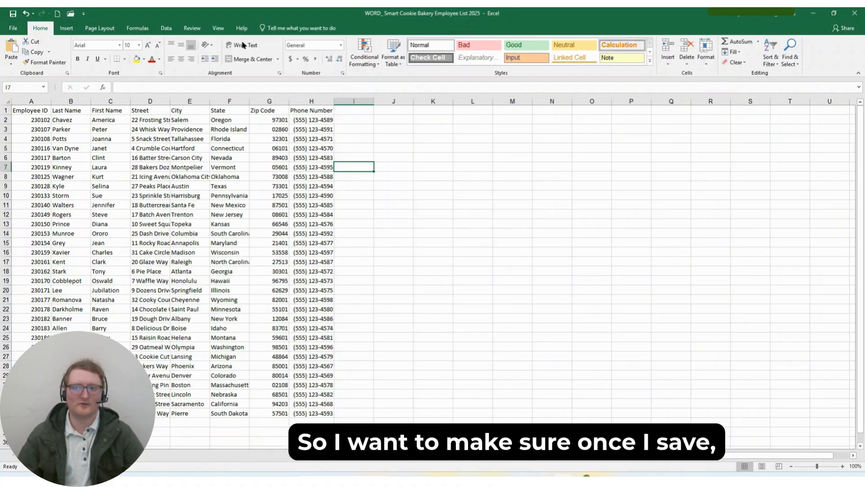
Close the employee list workbook and create a blank document in Word.
{"action": "left_click", "coordinate": [854, 15]}
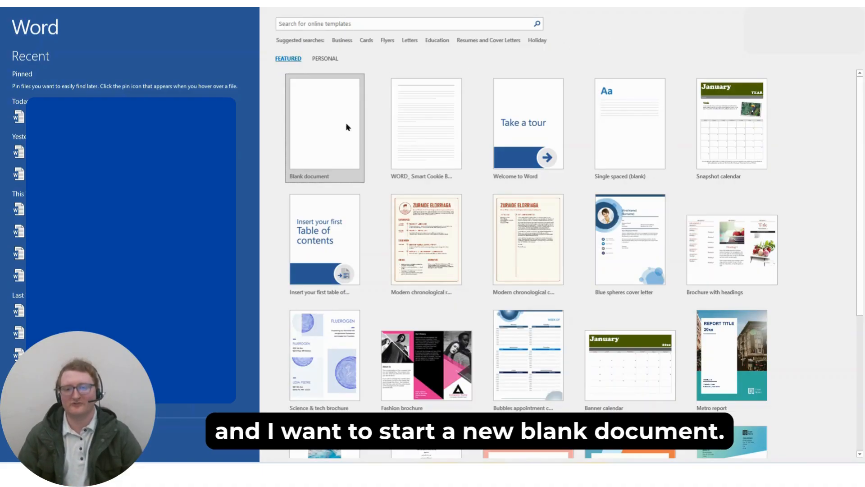
{"action": "left_click", "coordinate": [330, 124]}
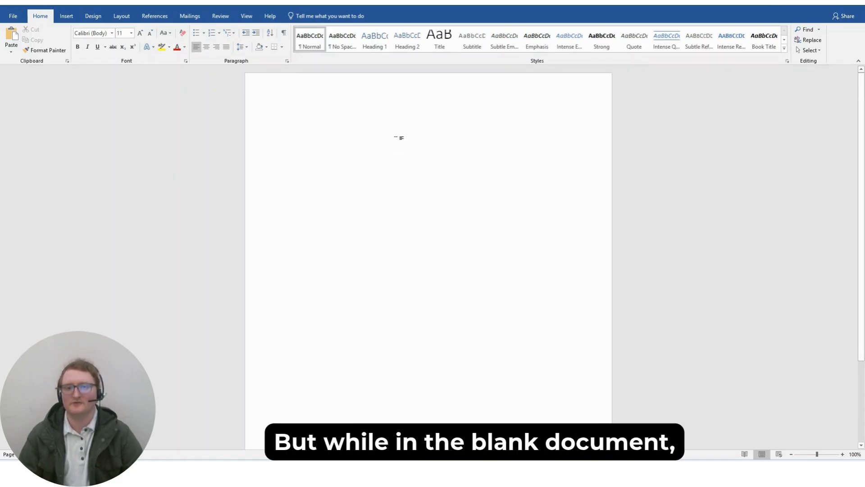
Start the Step-by-Step Mail Merge Wizard with Labels as the document type and continue to the starting document stage.
{"action": "left_click", "coordinate": [190, 17]}
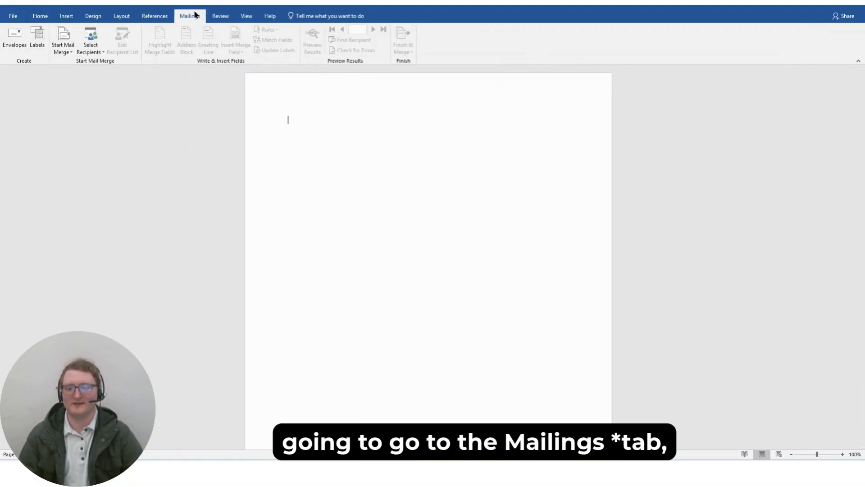
{"action": "left_click", "coordinate": [66, 45]}
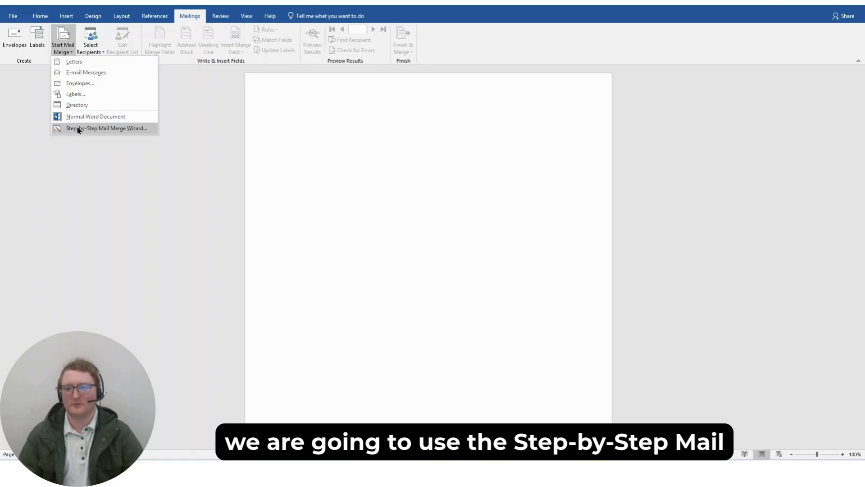
{"action": "left_click", "coordinate": [112, 128]}
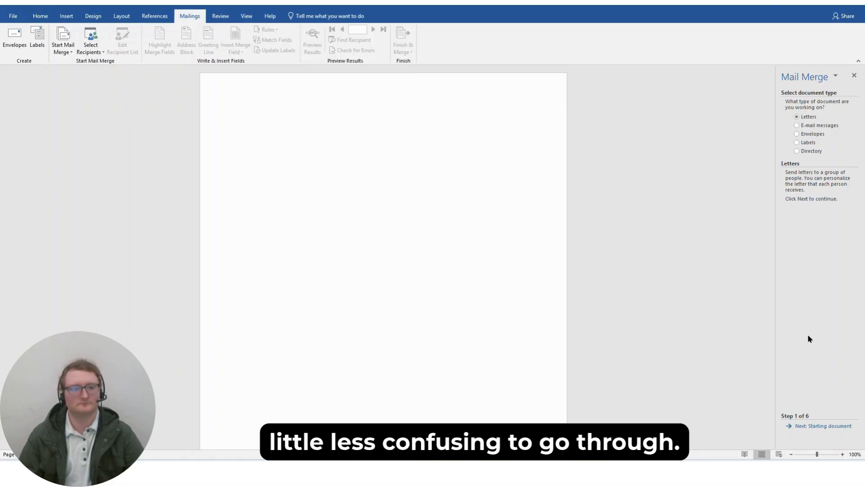
{"action": "left_click", "coordinate": [797, 143]}
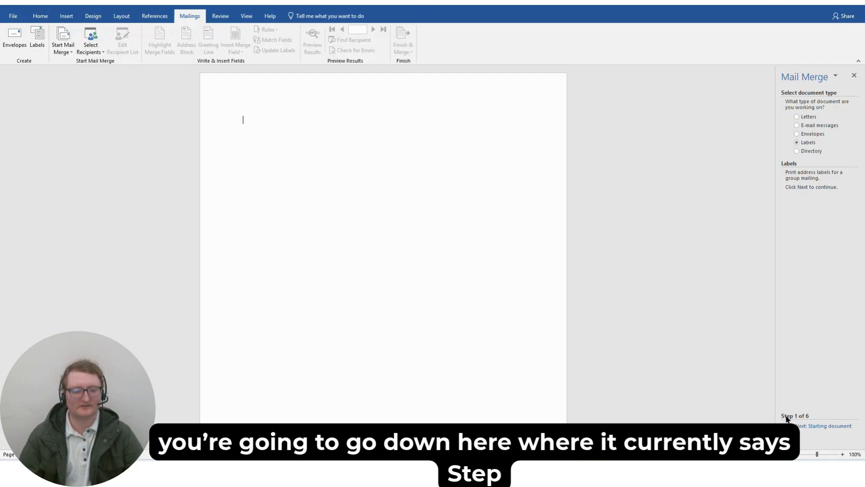
{"action": "left_click", "coordinate": [806, 426]}
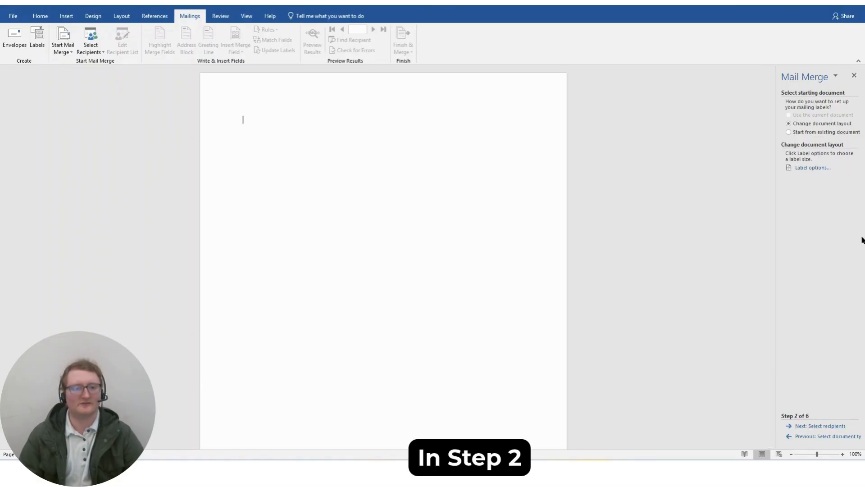
Open the label options and set the label vendor to Avery US Letter.
{"action": "left_click", "coordinate": [811, 168]}
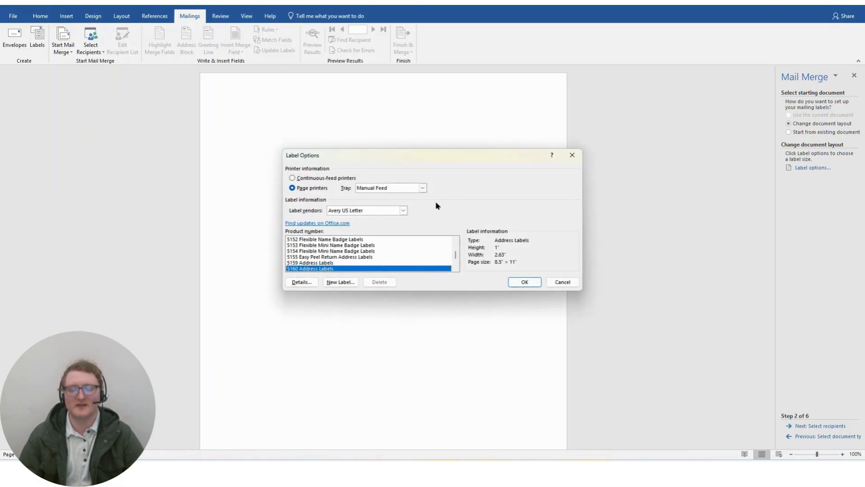
{"action": "left_click", "coordinate": [403, 210]}
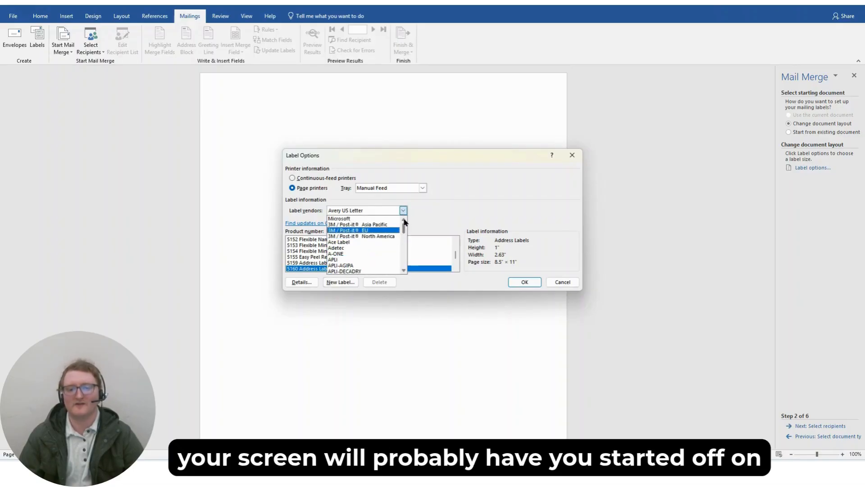
{"action": "left_click", "coordinate": [356, 218]}
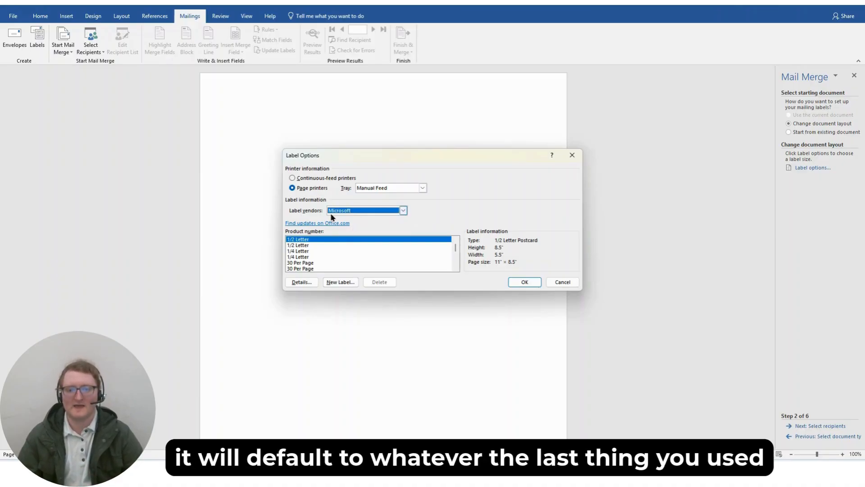
{"action": "left_click", "coordinate": [403, 214]}
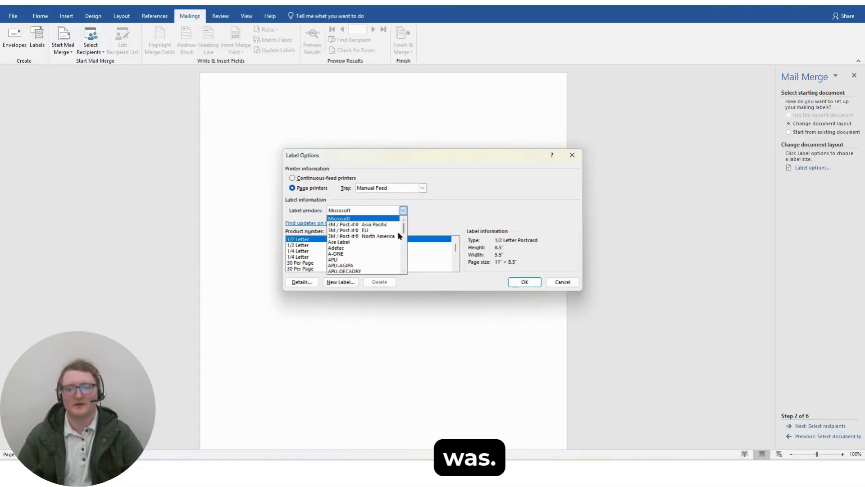
{"action": "scroll", "coordinate": [351, 250], "scroll_direction": "down", "scroll_amount": 1}
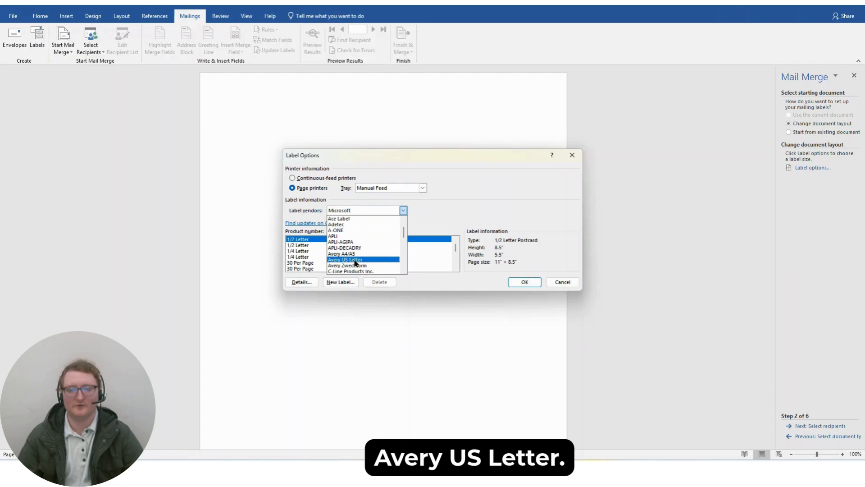
{"action": "left_click", "coordinate": [350, 259]}
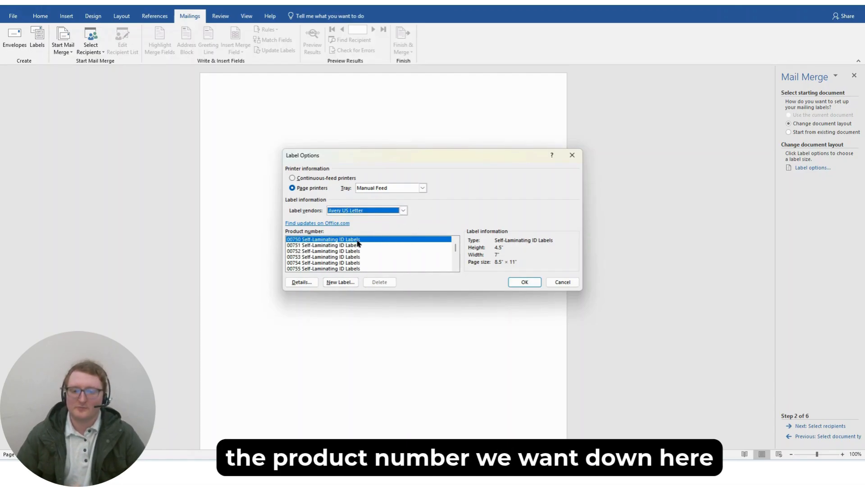
Choose product number 5160 Address Labels, apply it to the document and check the label grid on the page.
{"action": "left_click", "coordinate": [326, 240]}
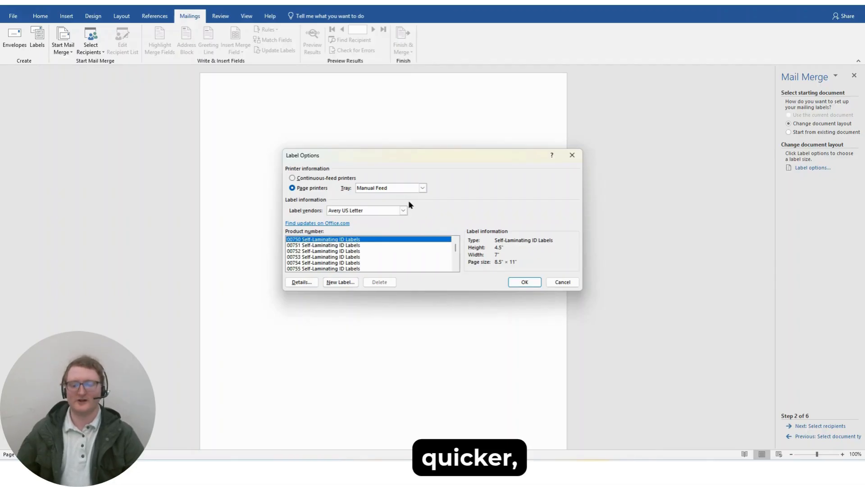
{"action": "left_click", "coordinate": [355, 246]}
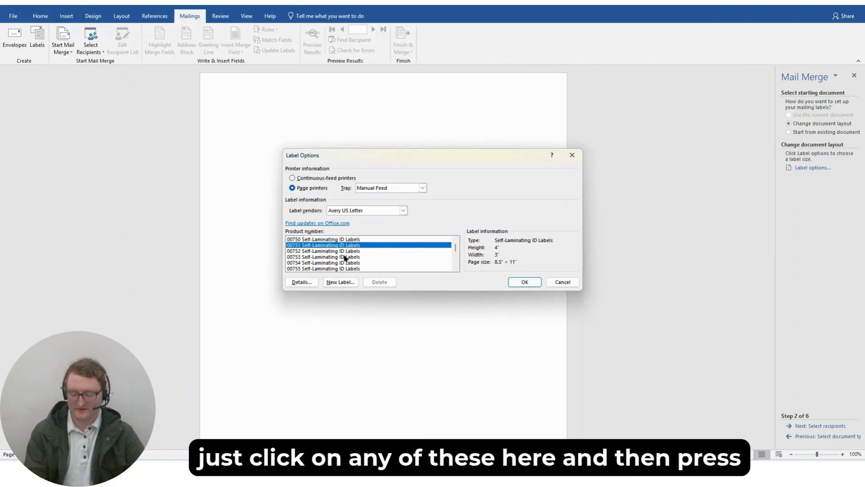
{"action": "key", "text": "5"}
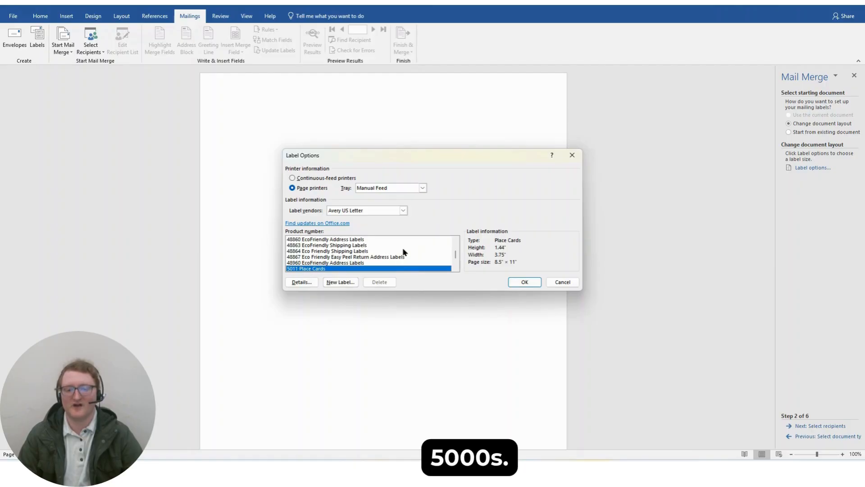
{"action": "scroll", "coordinate": [402, 249], "scroll_direction": "down", "scroll_amount": 2}
{"action": "scroll", "coordinate": [403, 251], "scroll_direction": "down", "scroll_amount": 4}
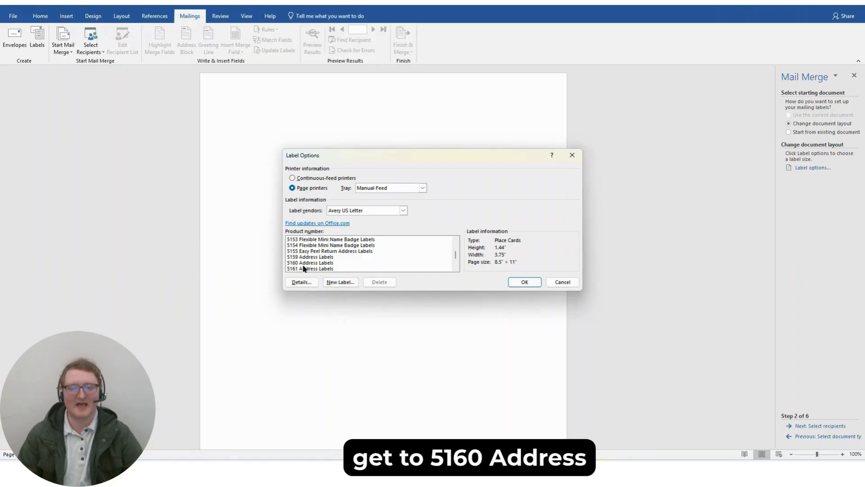
{"action": "left_click", "coordinate": [308, 265]}
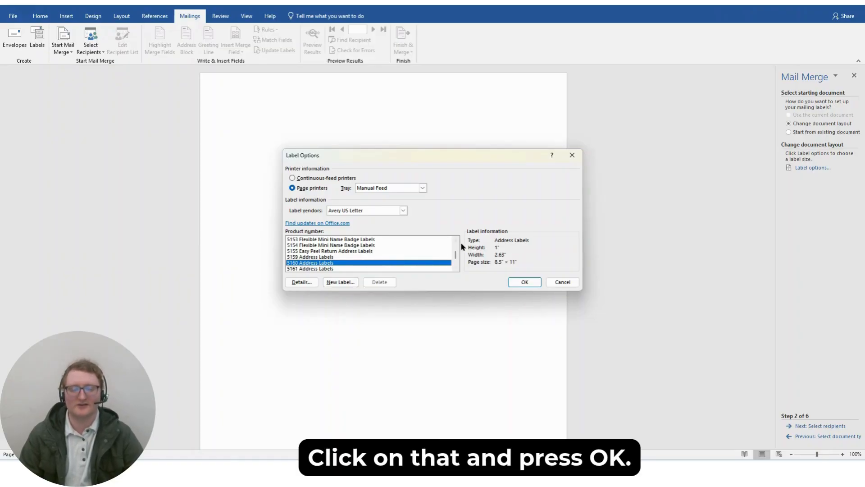
{"action": "left_click", "coordinate": [524, 281]}
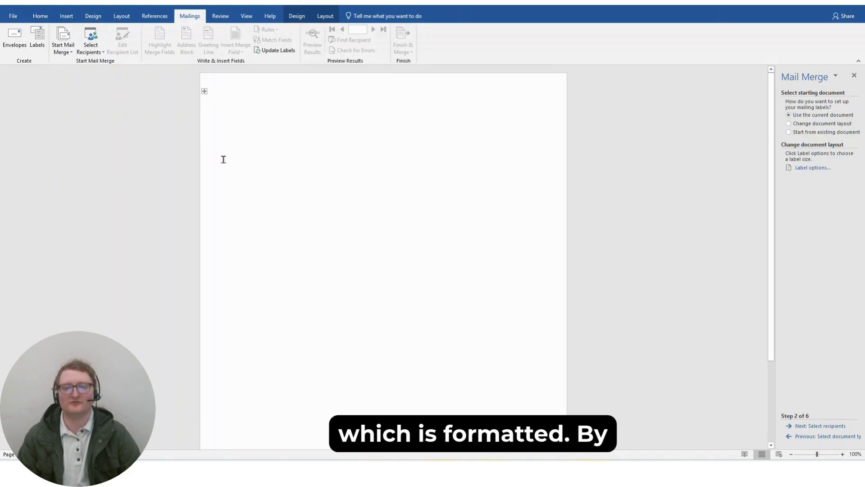
{"action": "left_click_drag", "start_coordinate": [239, 106], "coordinate": [498, 376]}
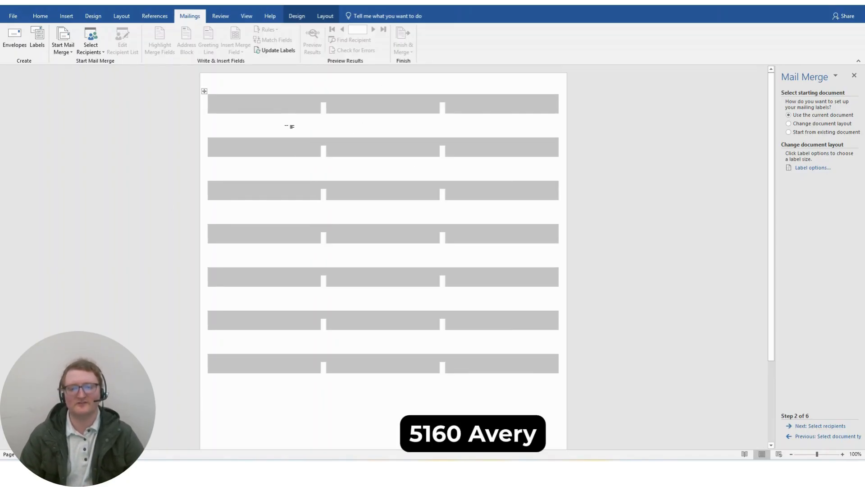
{"action": "left_click", "coordinate": [248, 106]}
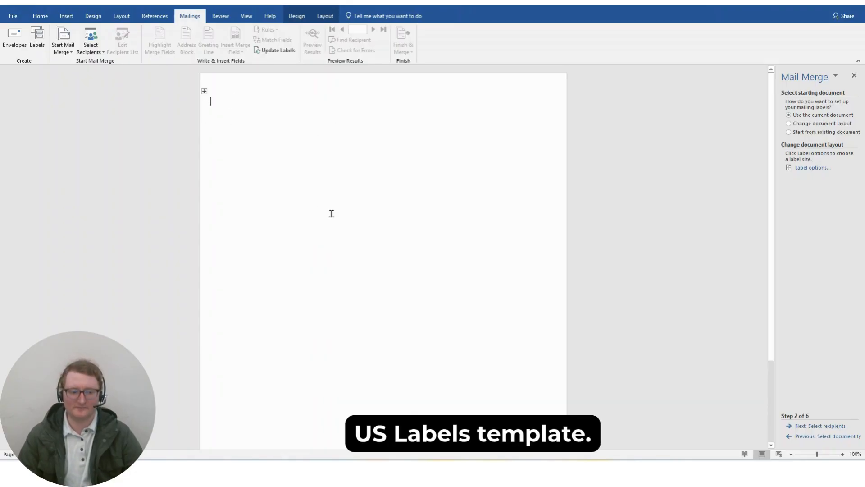
Use the Employee List sheet of the Smart Cookie Bakery Employee List 2025 workbook in Downloads as recipients, keeping all records.
{"action": "left_click", "coordinate": [819, 425]}
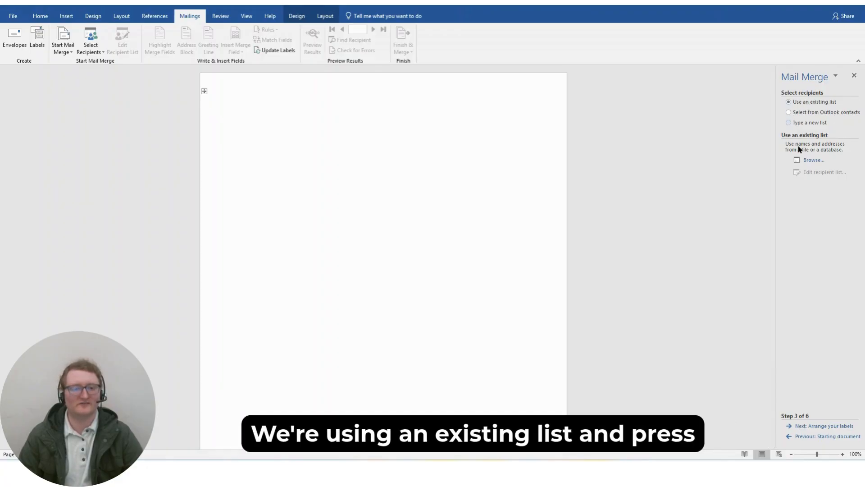
{"action": "left_click", "coordinate": [811, 160]}
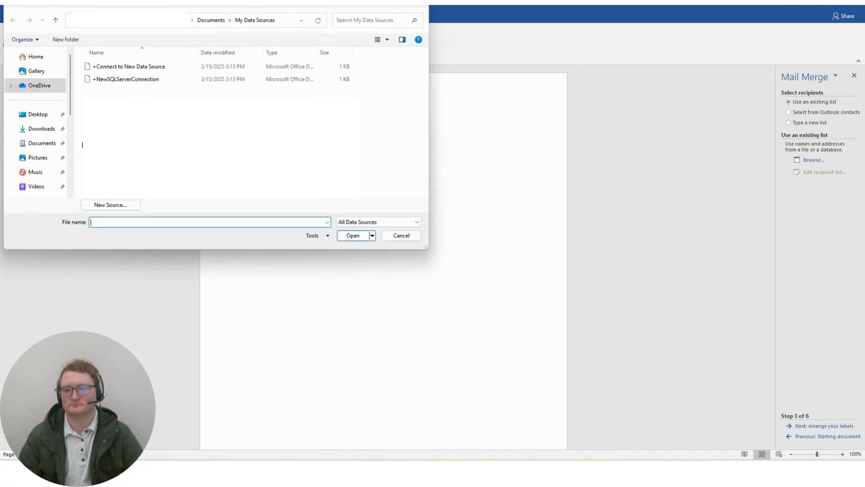
{"action": "left_click", "coordinate": [41, 130]}
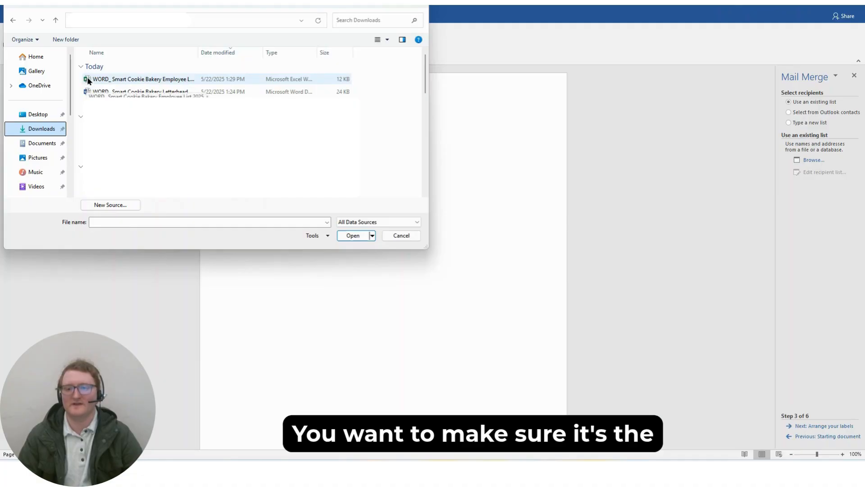
{"action": "double_click", "coordinate": [145, 79]}
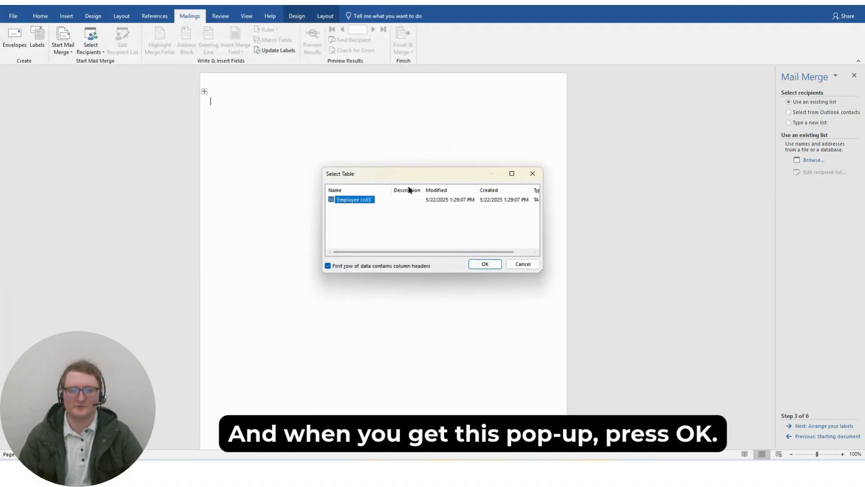
{"action": "left_click", "coordinate": [484, 265]}
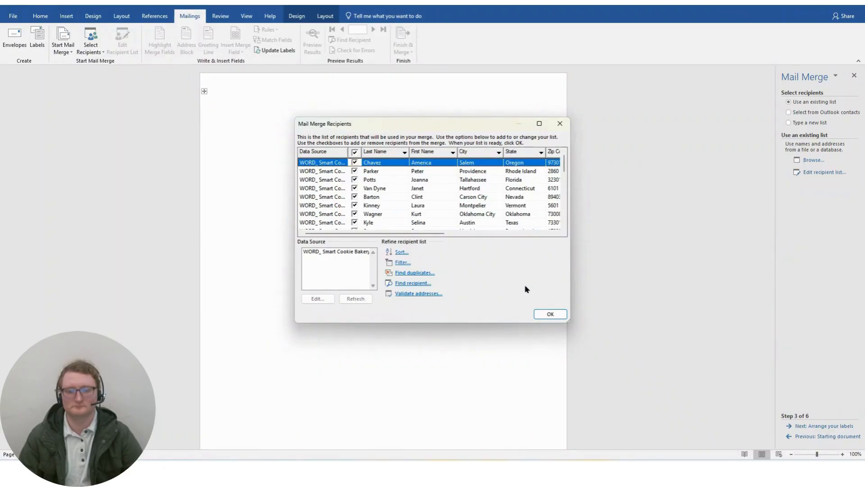
{"action": "left_click", "coordinate": [550, 315]}
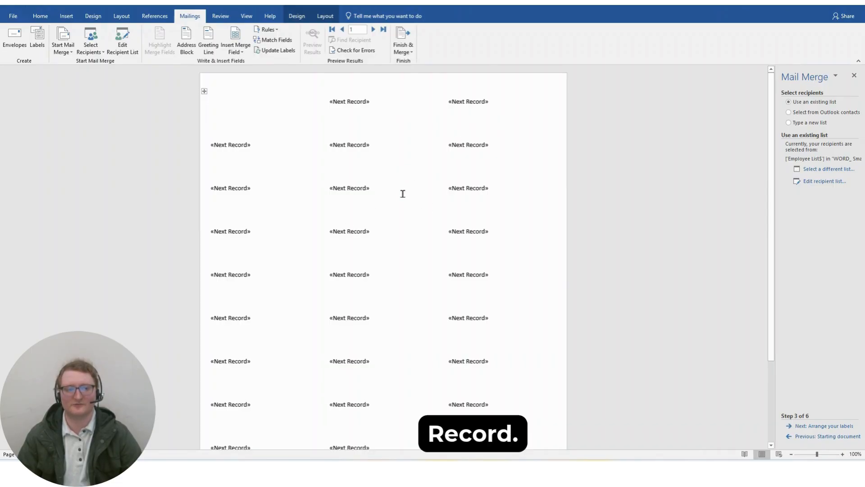
Insert an address block in the first label with Address 1 matched to Street, accepting the Unique Identifier match.
{"action": "left_click", "coordinate": [826, 426]}
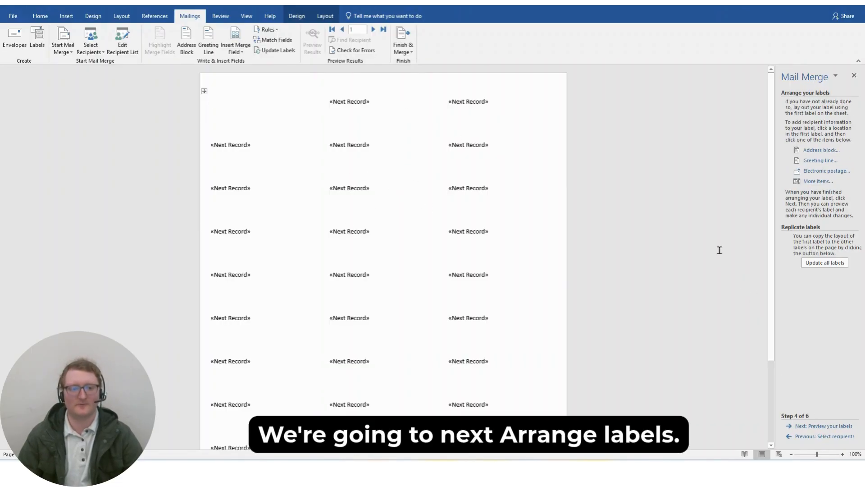
{"action": "left_click", "coordinate": [815, 151]}
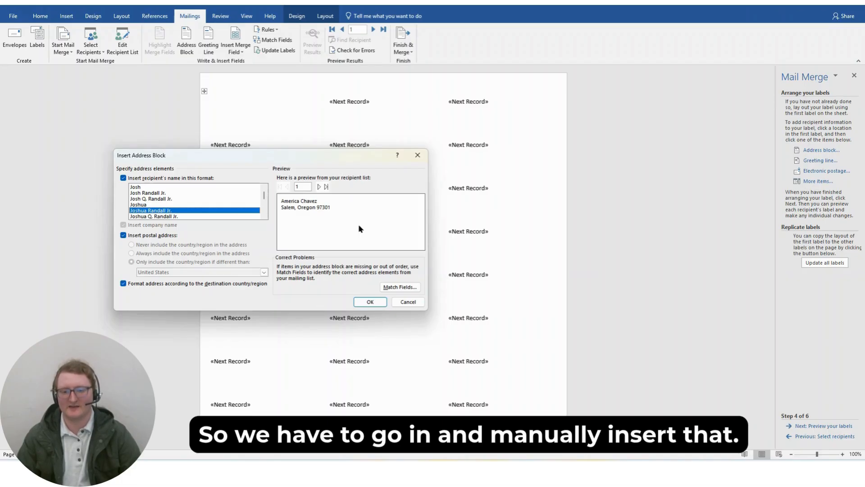
{"action": "left_click", "coordinate": [397, 287]}
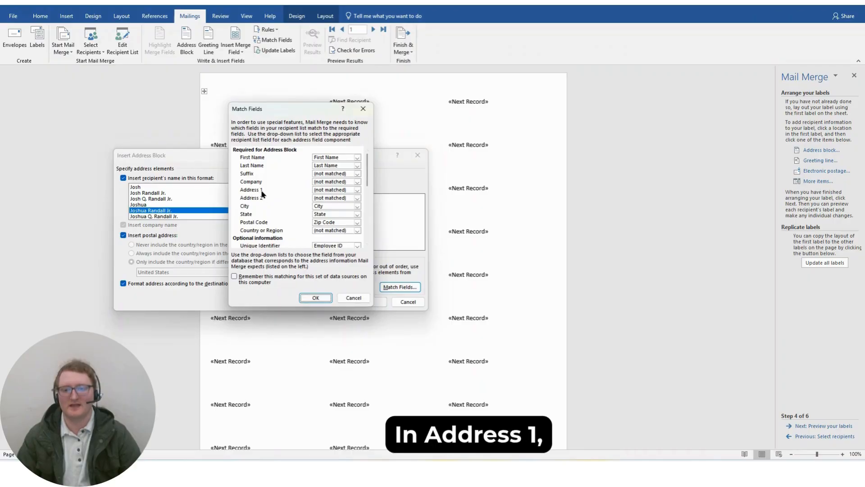
{"action": "left_click", "coordinate": [357, 190]}
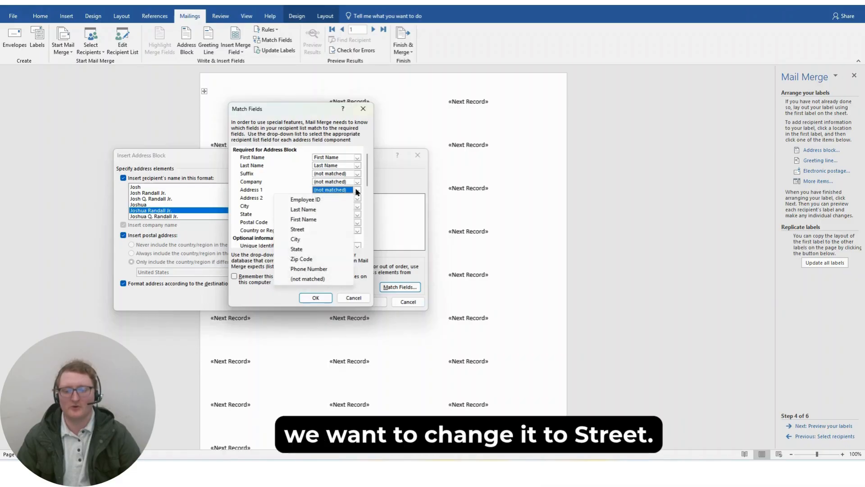
{"action": "left_click", "coordinate": [305, 229]}
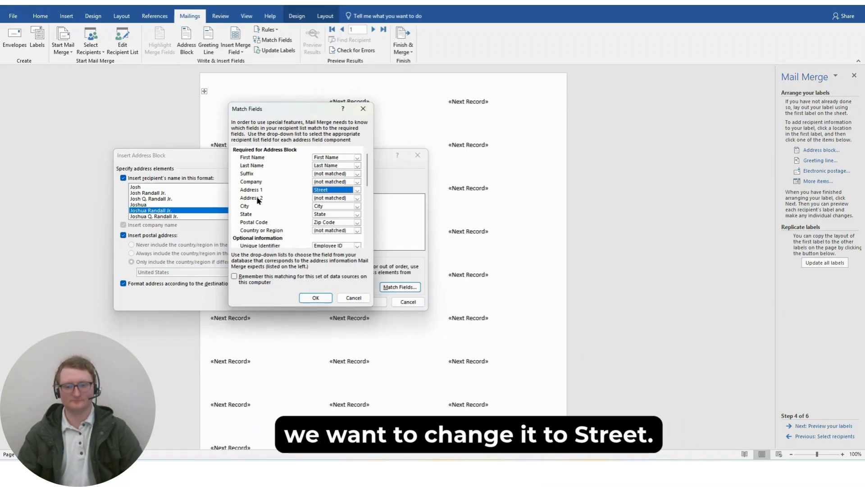
{"action": "left_click", "coordinate": [316, 299]}
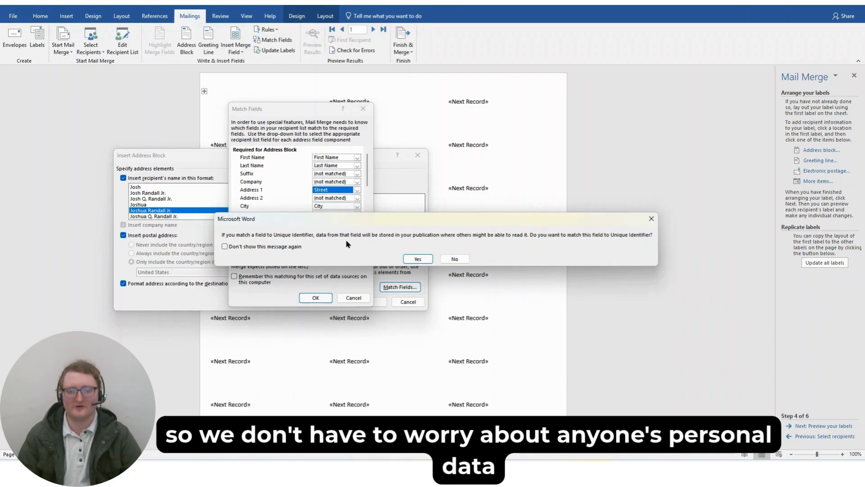
{"action": "left_click", "coordinate": [417, 259]}
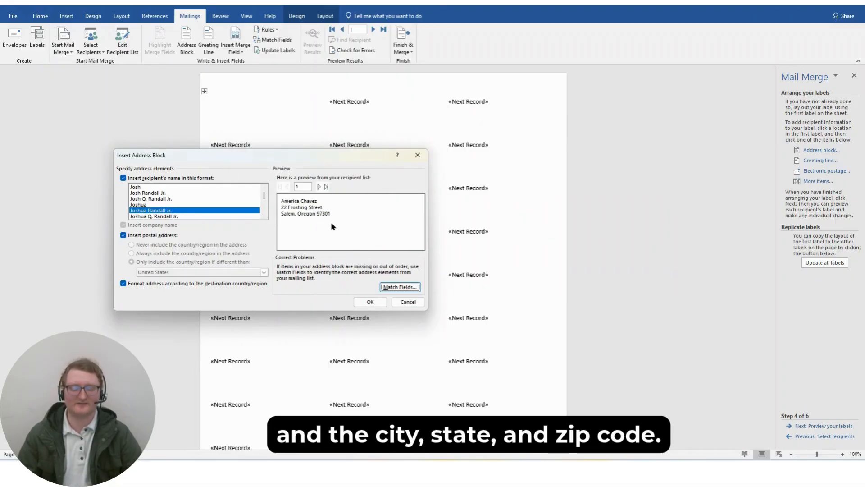
{"action": "left_click", "coordinate": [374, 302]}
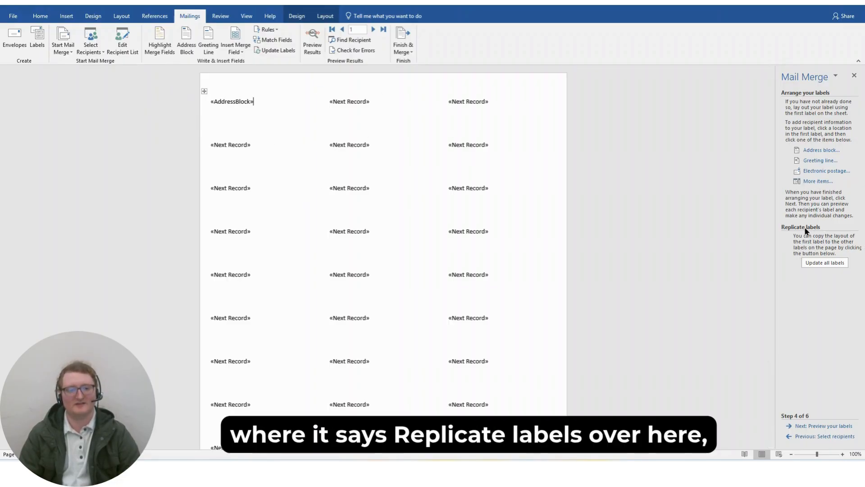
Replicate the address block to all labels on the sheet and preview the merged labels.
{"action": "left_click", "coordinate": [816, 264]}
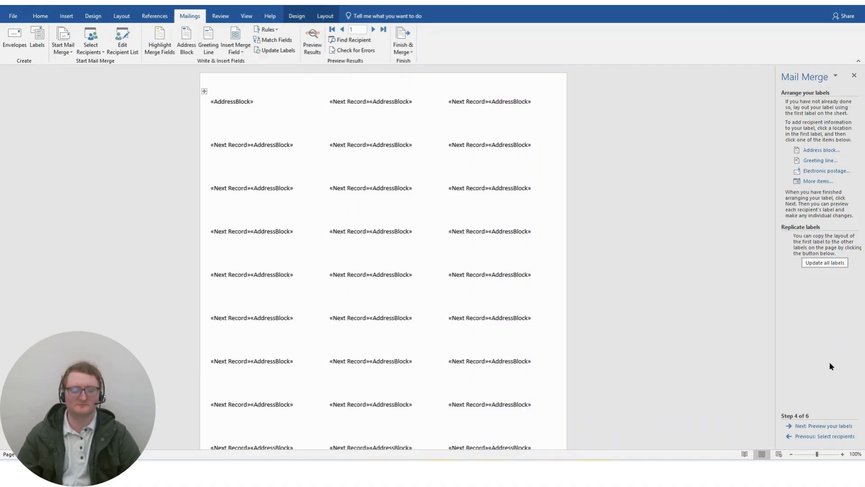
{"action": "left_click", "coordinate": [811, 427]}
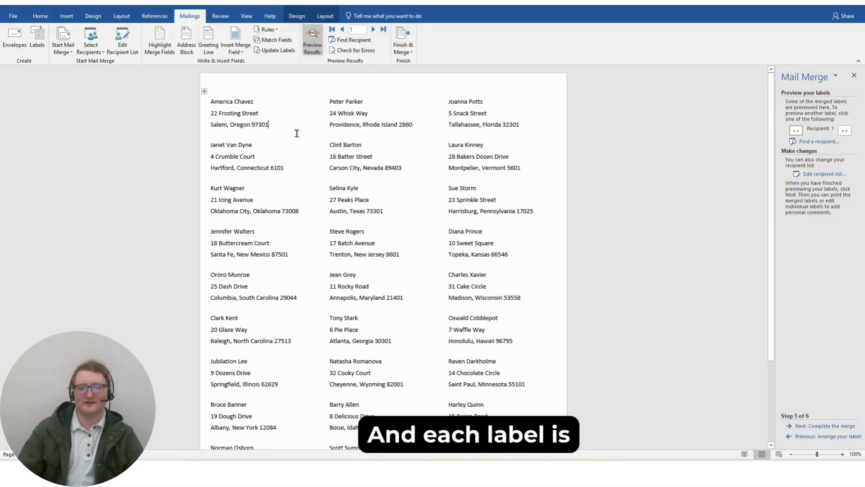
{"action": "scroll", "coordinate": [297, 133], "scroll_direction": "down", "scroll_amount": 3}
{"action": "scroll", "coordinate": [298, 131], "scroll_direction": "up", "scroll_amount": 3}
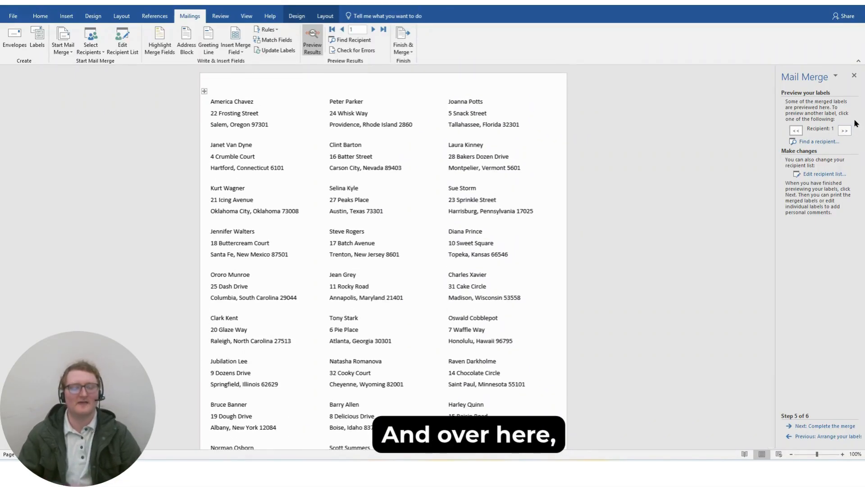
Advance the label preview one recipient at a time up to recipient 32.
{"action": "left_click", "coordinate": [845, 131]}
{"action": "left_click", "coordinate": [845, 131]}
{"action": "left_click", "coordinate": [845, 131]}
{"action": "left_click", "coordinate": [846, 130]}
{"action": "left_click", "coordinate": [845, 130]}
{"action": "left_click", "coordinate": [845, 131]}
{"action": "left_click", "coordinate": [845, 131]}
{"action": "left_click", "coordinate": [845, 131]}
{"action": "left_click", "coordinate": [845, 130]}
{"action": "left_click", "coordinate": [846, 130]}
{"action": "left_click", "coordinate": [846, 130]}
{"action": "left_click", "coordinate": [846, 131]}
{"action": "left_click", "coordinate": [846, 131]}
{"action": "left_click", "coordinate": [846, 131]}
{"action": "left_click", "coordinate": [846, 131]}
{"action": "left_click", "coordinate": [846, 131]}
{"action": "left_click", "coordinate": [847, 130]}
{"action": "left_click", "coordinate": [846, 131]}
{"action": "left_click", "coordinate": [846, 131]}
{"action": "left_click", "coordinate": [846, 131]}
{"action": "left_click", "coordinate": [846, 131]}
{"action": "left_click", "coordinate": [847, 131]}
{"action": "left_click", "coordinate": [846, 131]}
{"action": "left_click", "coordinate": [846, 131]}
{"action": "left_click", "coordinate": [847, 131]}
{"action": "left_click", "coordinate": [847, 131]}
{"action": "left_click", "coordinate": [846, 131]}
{"action": "left_click", "coordinate": [847, 130]}
{"action": "left_click", "coordinate": [846, 130]}
{"action": "left_click", "coordinate": [846, 131]}
{"action": "left_click", "coordinate": [846, 130]}
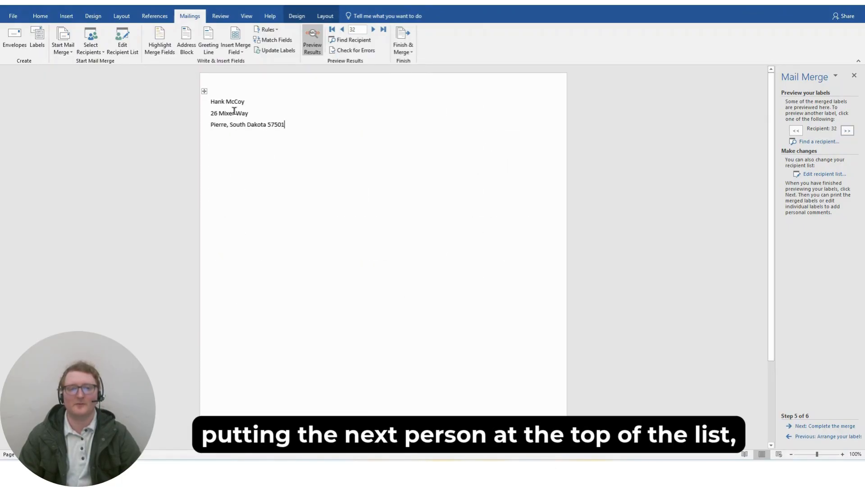
Go back through the label preview one recipient at a time to recipient 19.
{"action": "left_click", "coordinate": [796, 131]}
{"action": "left_click", "coordinate": [797, 131]}
{"action": "left_click", "coordinate": [797, 131]}
{"action": "left_click", "coordinate": [796, 131]}
{"action": "left_click", "coordinate": [796, 131]}
{"action": "left_click", "coordinate": [796, 131]}
{"action": "left_click", "coordinate": [796, 131]}
{"action": "left_click", "coordinate": [796, 131]}
{"action": "left_click", "coordinate": [796, 131]}
{"action": "left_click", "coordinate": [796, 131]}
{"action": "left_click", "coordinate": [796, 131]}
{"action": "left_click", "coordinate": [796, 131]}
{"action": "left_click", "coordinate": [796, 131]}
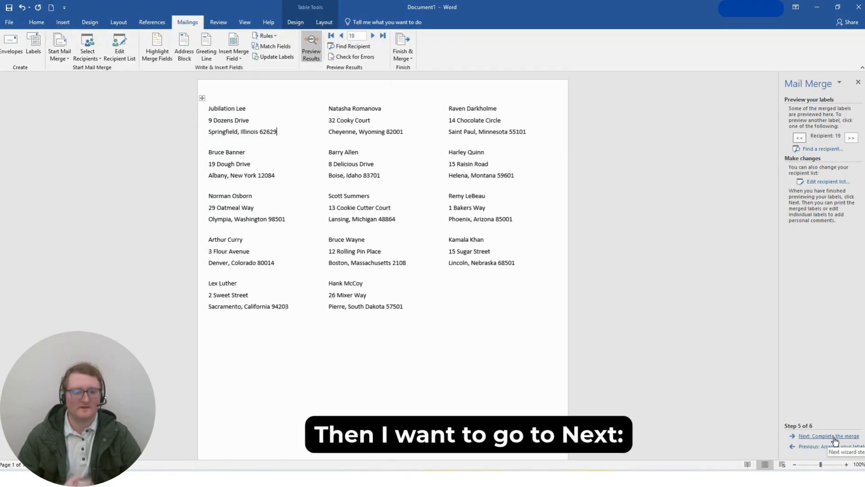
Complete the merge by generating individual labels for all records in a new document.
{"action": "left_click", "coordinate": [833, 436]}
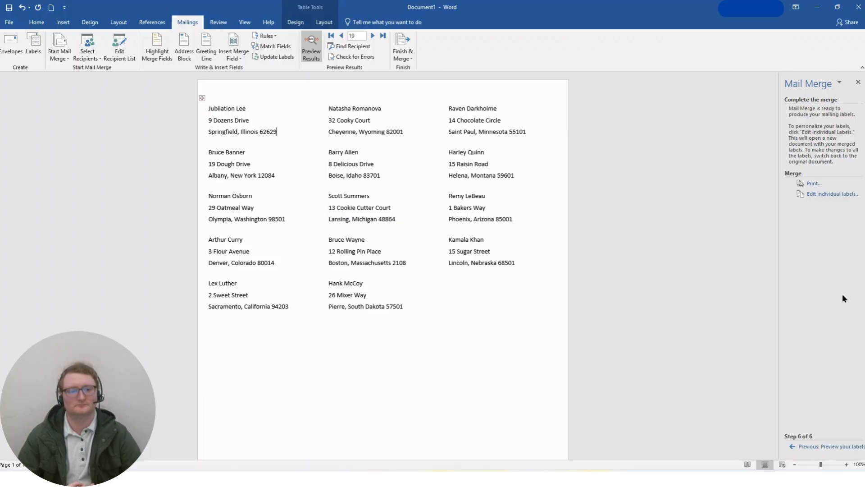
{"action": "left_click", "coordinate": [818, 194]}
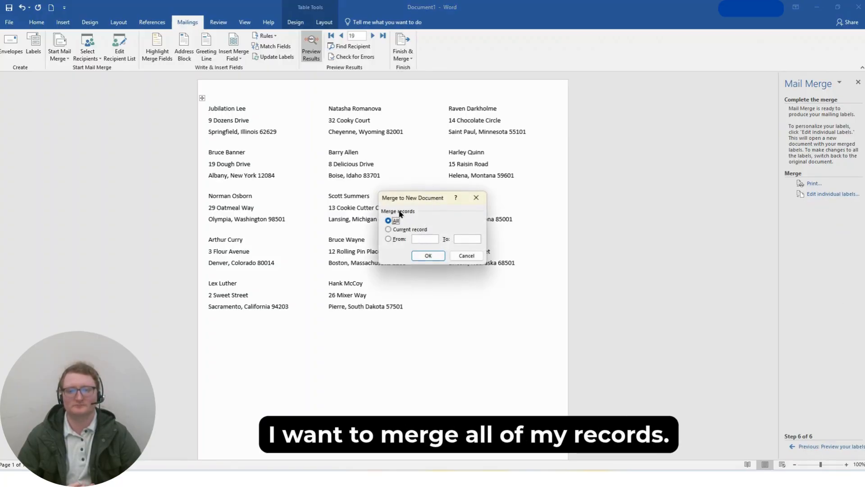
{"action": "left_click", "coordinate": [426, 255]}
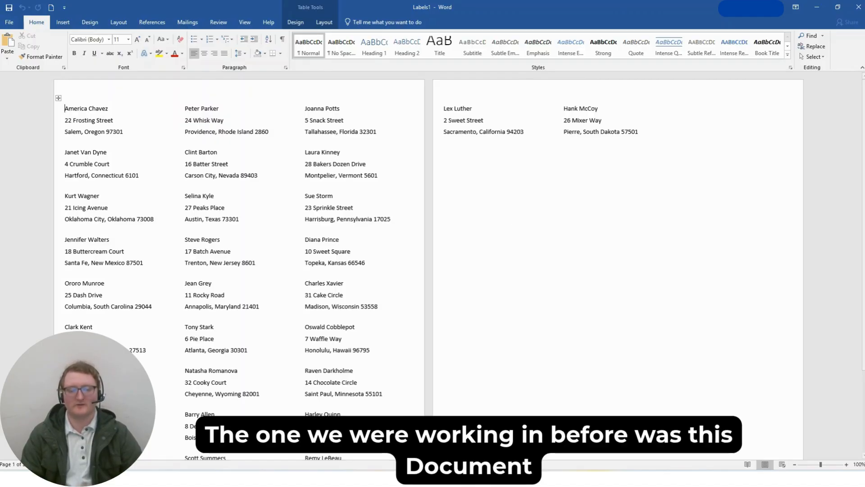
Look at the original Document1 with its merge pane and return to the merged Labels1 document.
{"action": "mouse_move", "coordinate": [543, 478]}
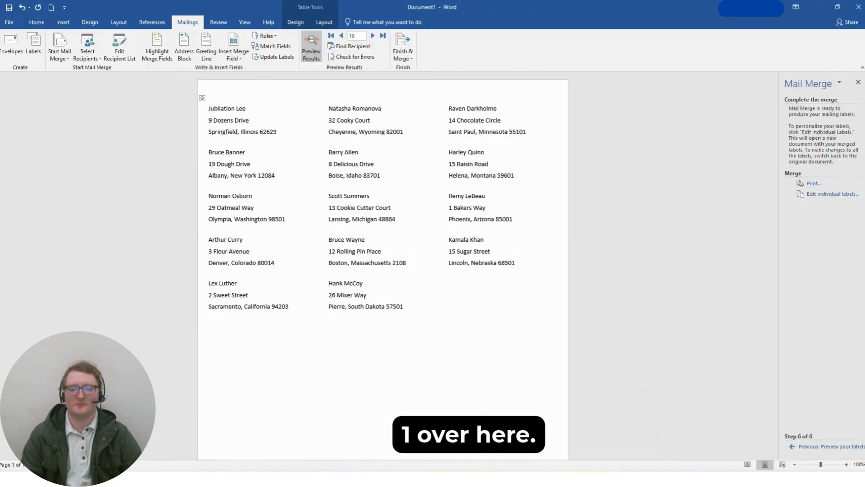
{"action": "left_click", "coordinate": [478, 412]}
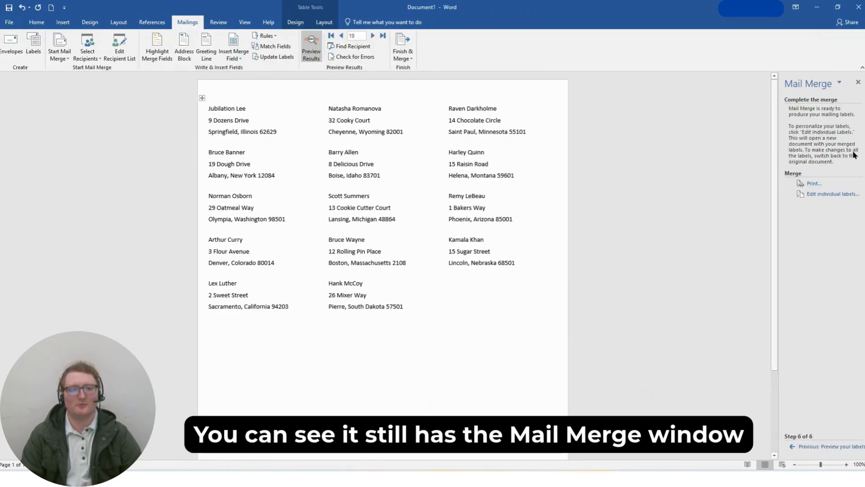
{"action": "mouse_move", "coordinate": [560, 468]}
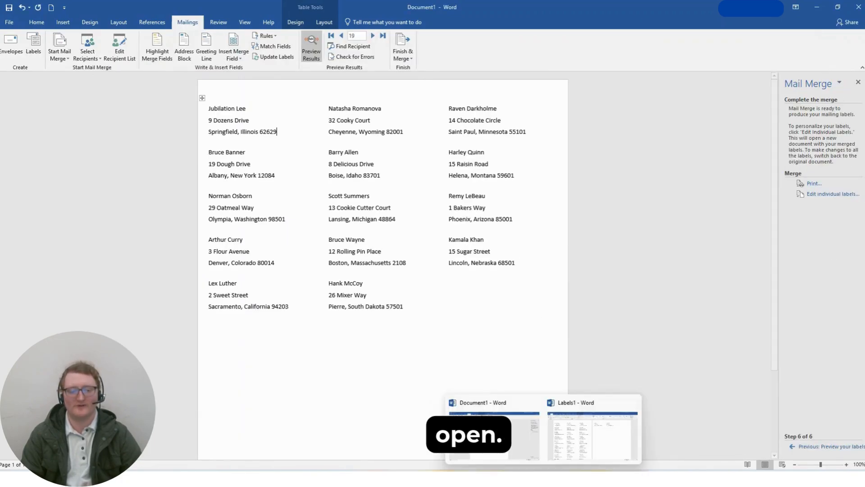
{"action": "left_click", "coordinate": [582, 425]}
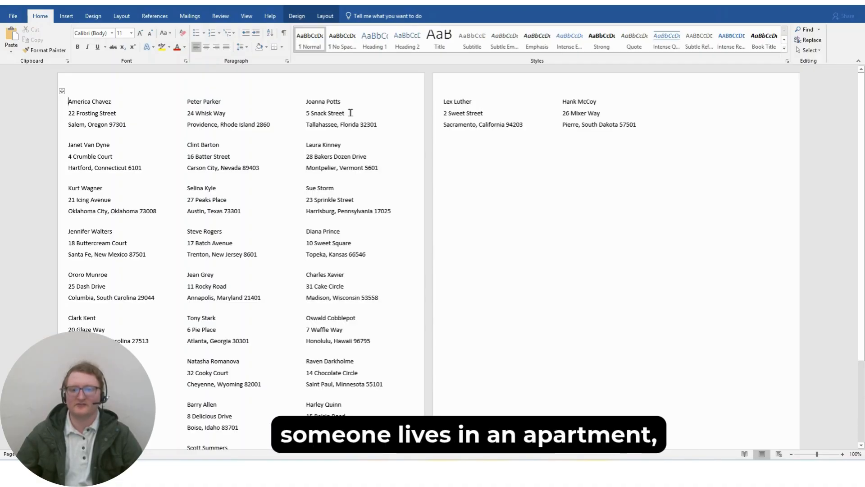
Add an "Apartment 2" line below the street in the second label of the first row and reduce that label's font size to 9.
{"action": "left_click", "coordinate": [232, 116]}
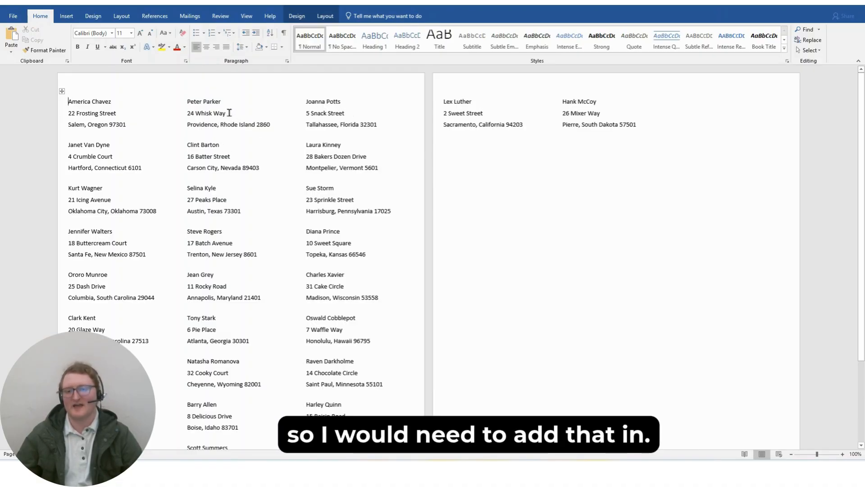
{"action": "key", "text": "Return"}
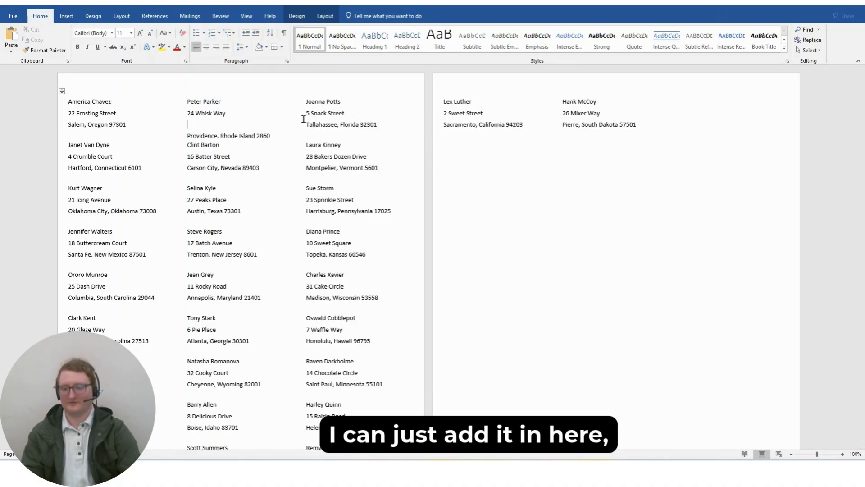
{"action": "type", "text": "Apartment 2"}
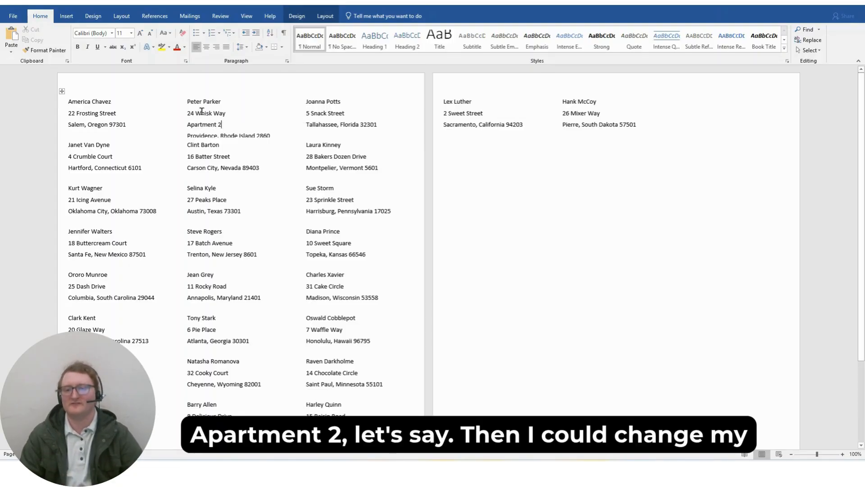
{"action": "mouse_move", "coordinate": [187, 100]}
{"action": "left_mouse_down"}
{"action": "mouse_move", "coordinate": [284, 138]}
{"action": "mouse_move", "coordinate": [256, 125]}
{"action": "left_mouse_up"}
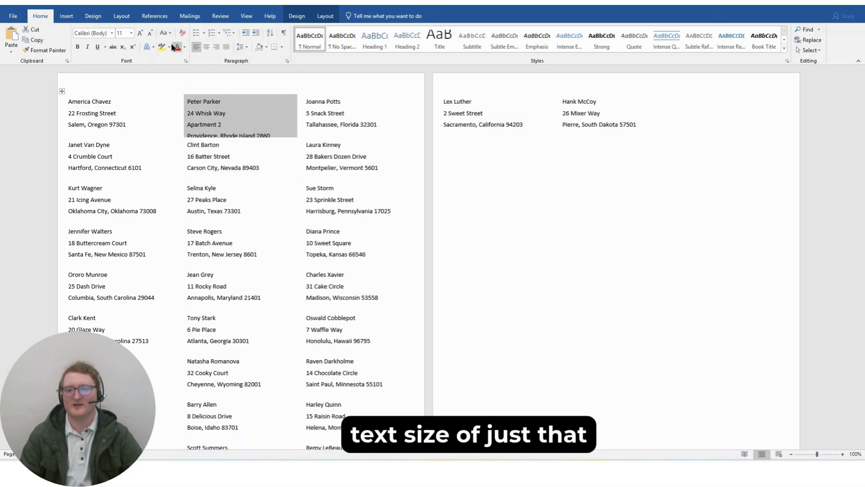
{"action": "left_click", "coordinate": [151, 33]}
{"action": "left_click", "coordinate": [151, 33]}
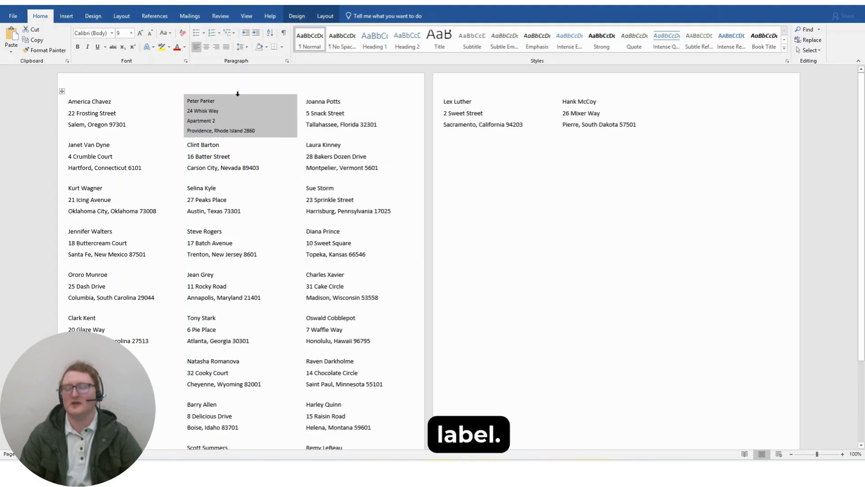
{"action": "left_click", "coordinate": [223, 112]}
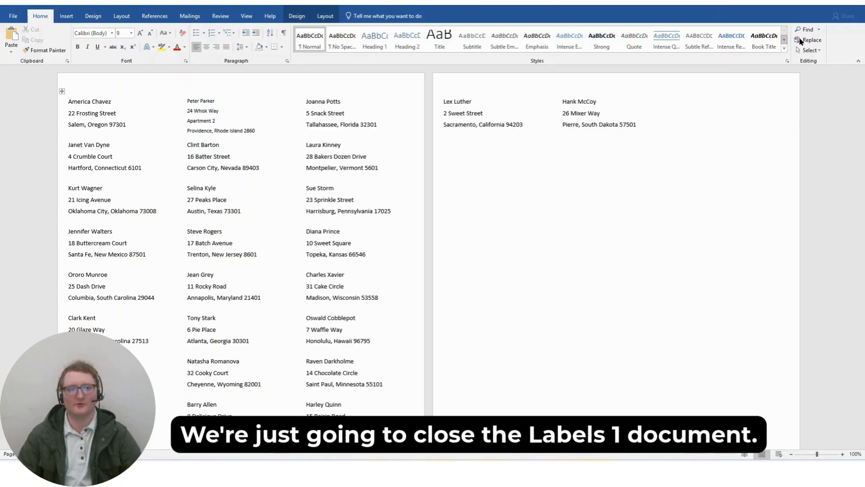
Close both the Labels1 and Document1 documents without saving their changes.
{"action": "left_click", "coordinate": [853, 6]}
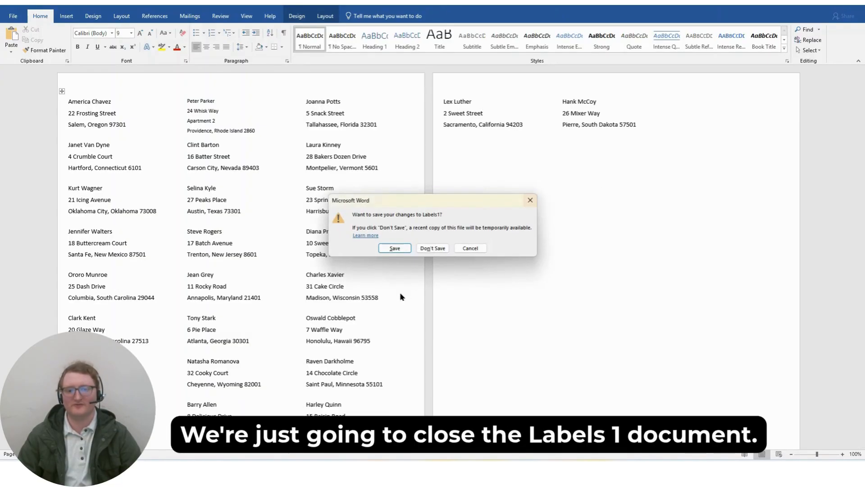
{"action": "left_click", "coordinate": [434, 247]}
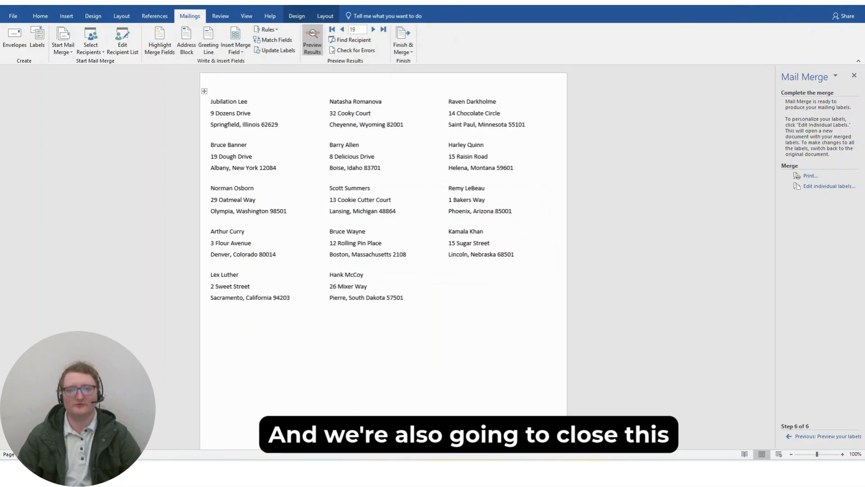
{"action": "left_click", "coordinate": [853, 6]}
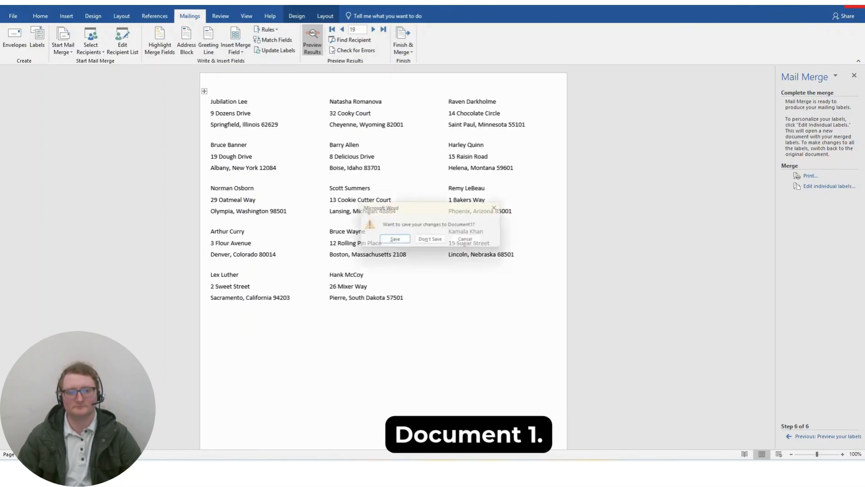
{"action": "left_click", "coordinate": [431, 241]}
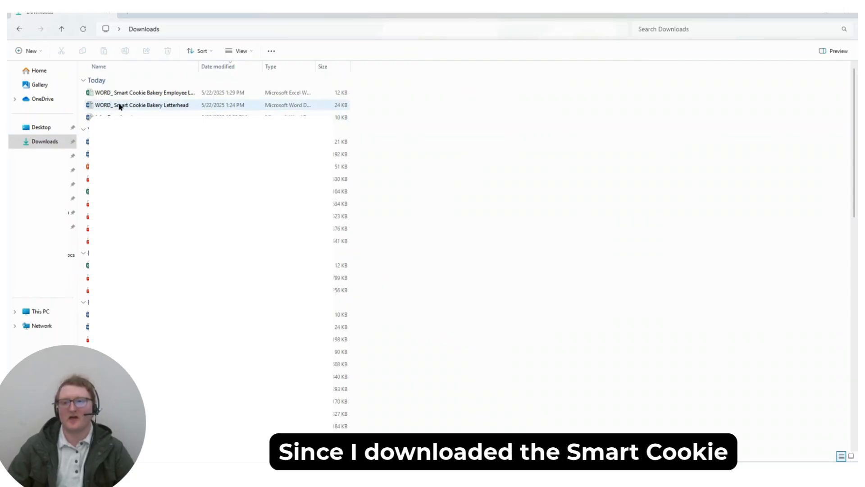
Open the Smart Cookie Bakery Letterhead document from Downloads and enable editing.
{"action": "double_click", "coordinate": [168, 106]}
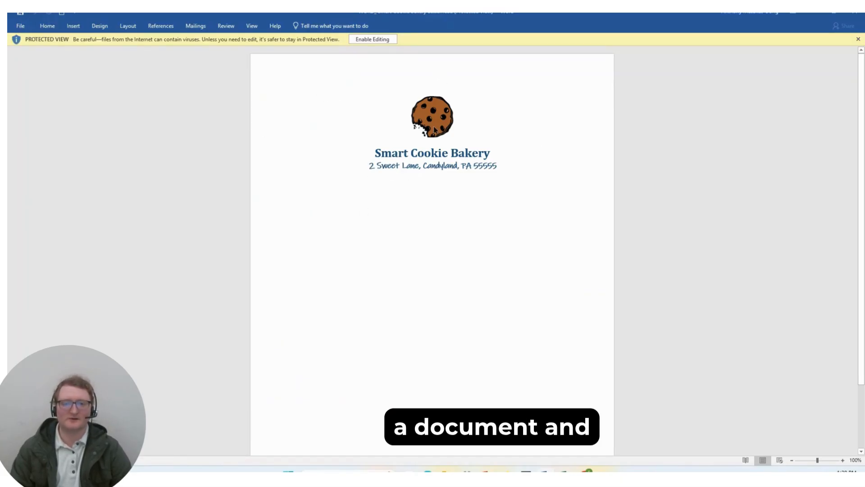
{"action": "left_click", "coordinate": [370, 39]}
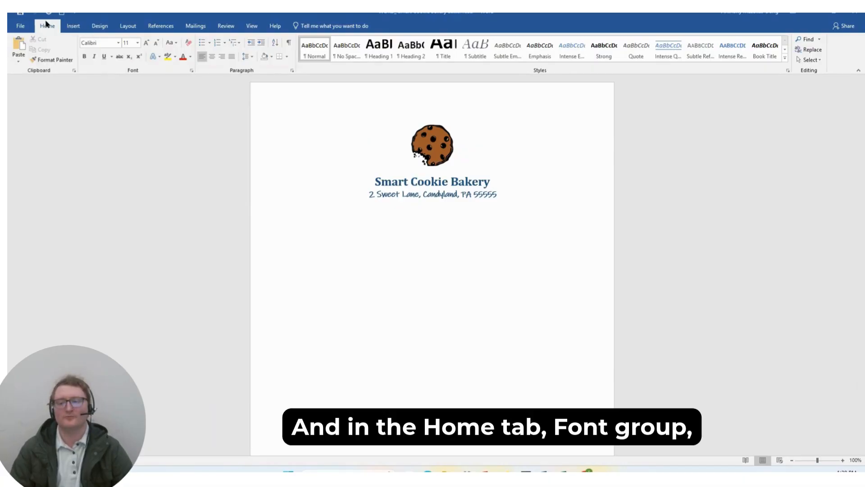
Choose the Ink Free font at size 12 with a darker Accent 1 blue font color in the font settings.
{"action": "left_click", "coordinate": [192, 71]}
{"action": "left_click", "coordinate": [381, 167]}
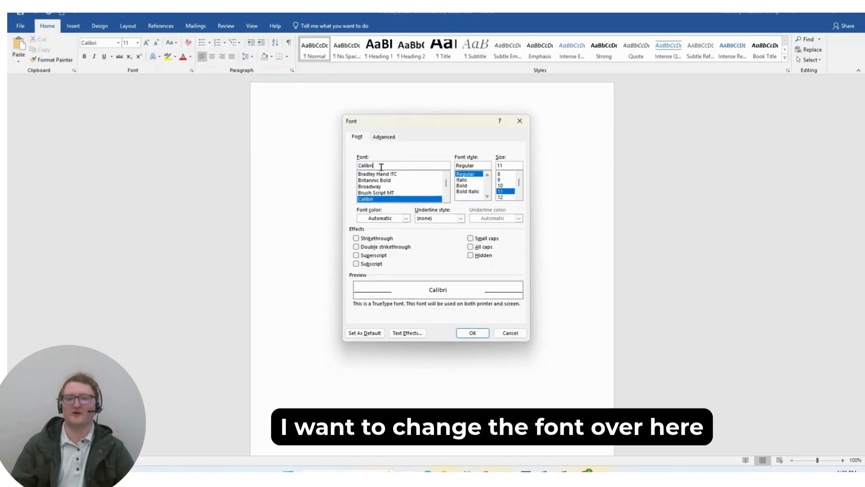
{"action": "key", "text": "BackSpace"}
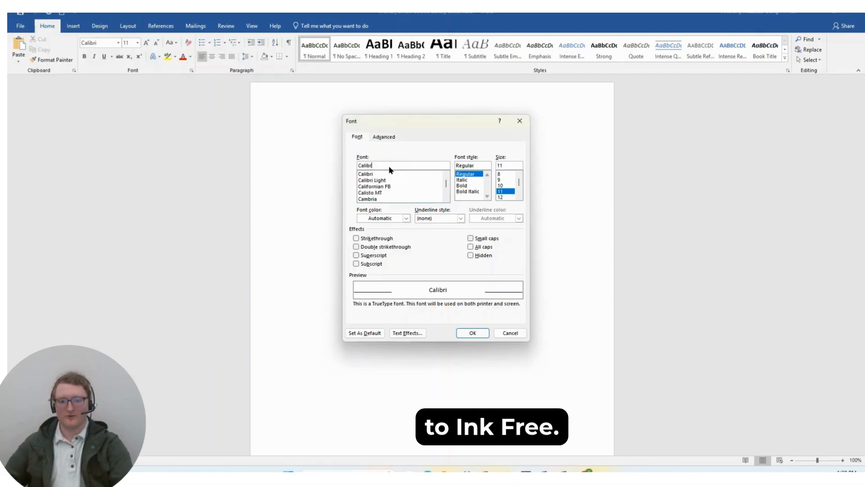
{"action": "key", "text": "BackSpace"}
{"action": "key", "text": "BackSpace"}
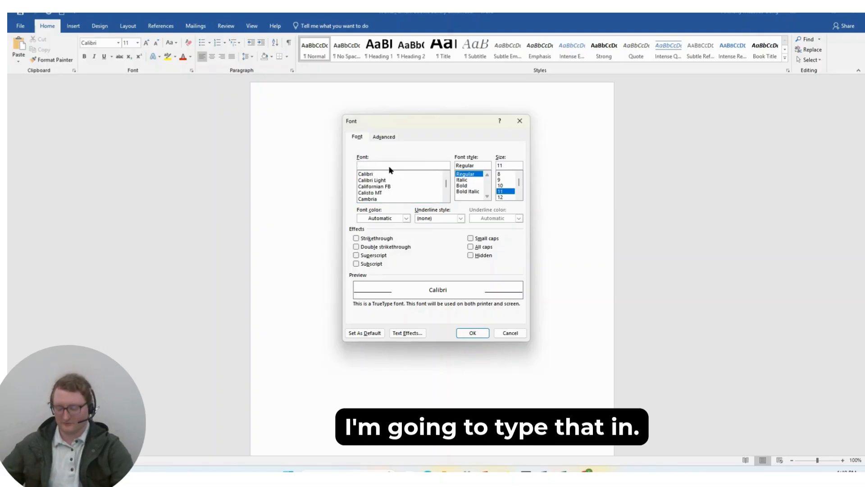
{"action": "type", "text": "Ink"}
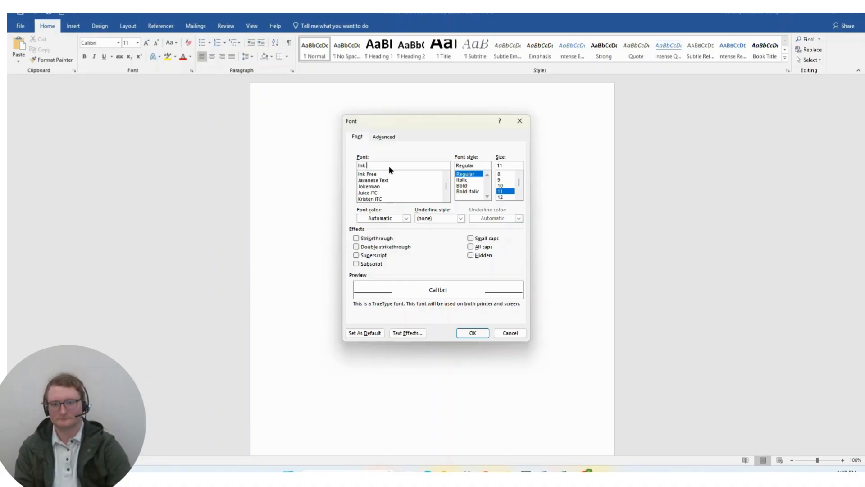
{"action": "left_click", "coordinate": [364, 177]}
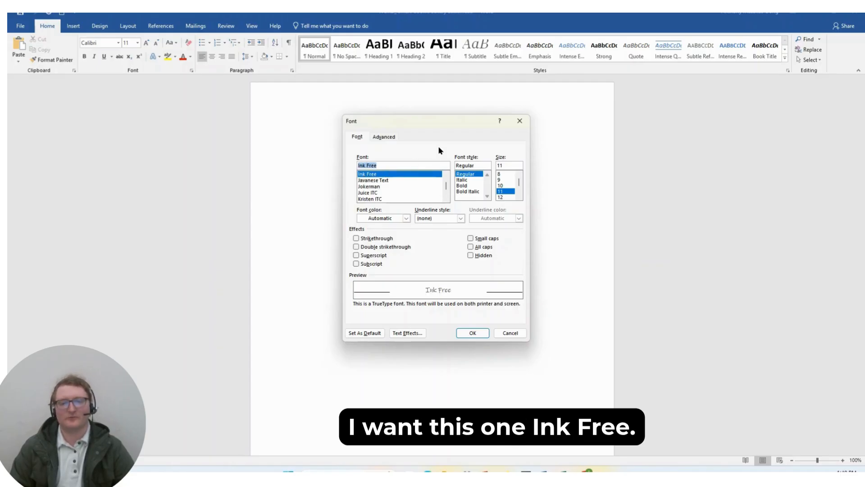
{"action": "left_click", "coordinate": [504, 197]}
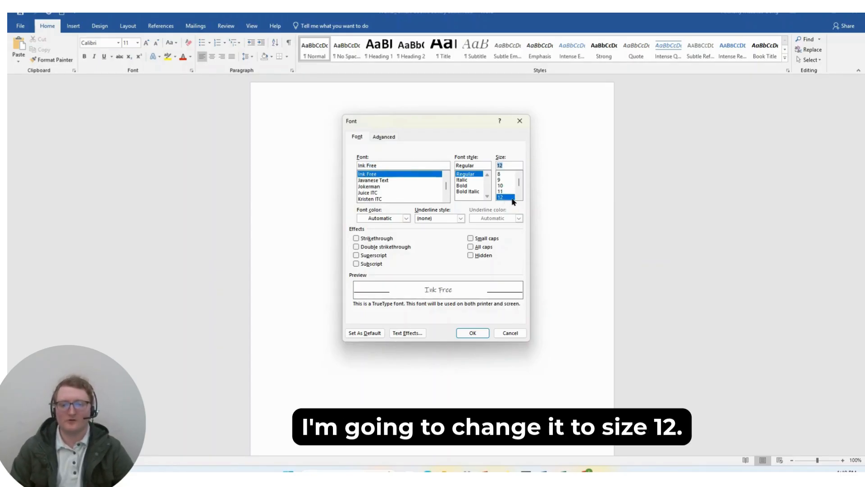
{"action": "left_click", "coordinate": [406, 218]}
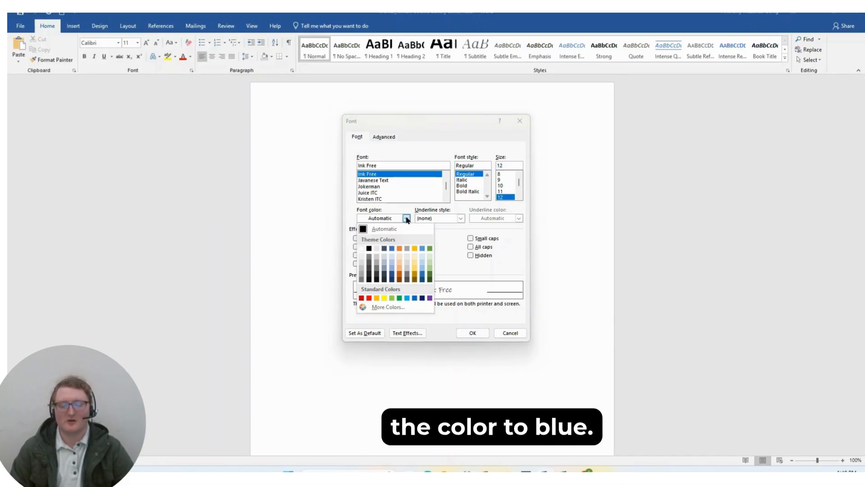
{"action": "left_click", "coordinate": [392, 273]}
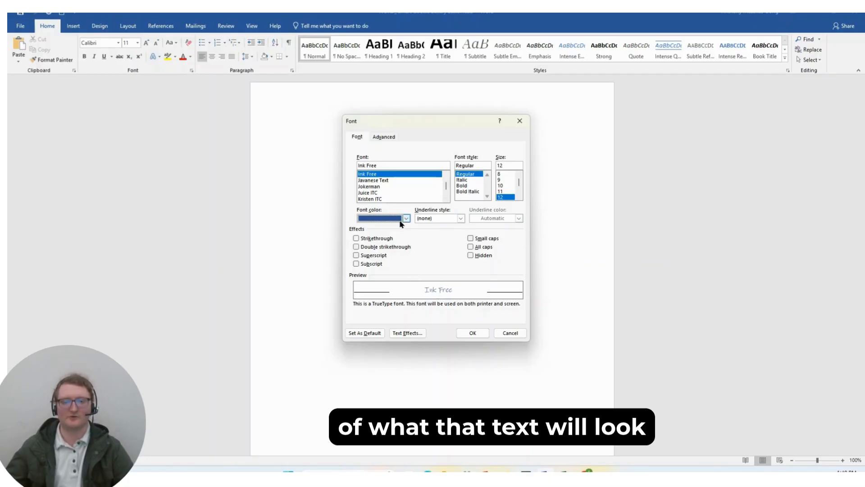
Make the chosen font settings the default for this document only and place the cursor below the letterhead.
{"action": "left_click", "coordinate": [360, 333]}
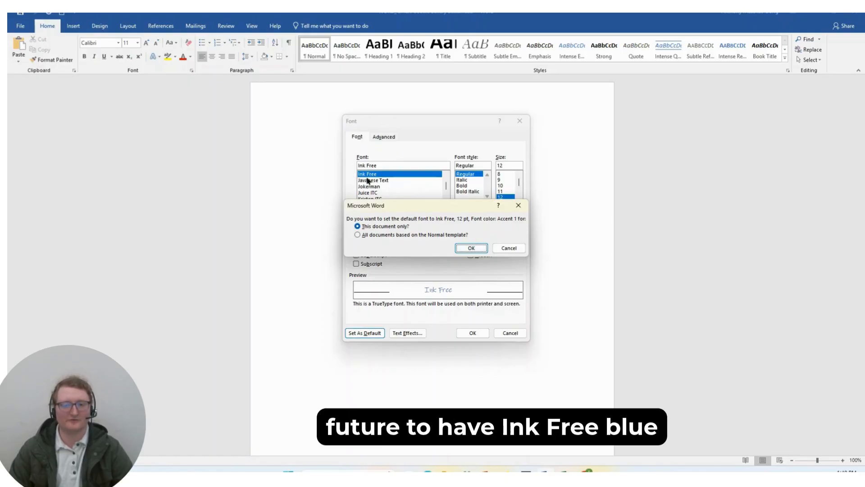
{"action": "left_click", "coordinate": [471, 248]}
{"action": "left_click", "coordinate": [299, 239]}
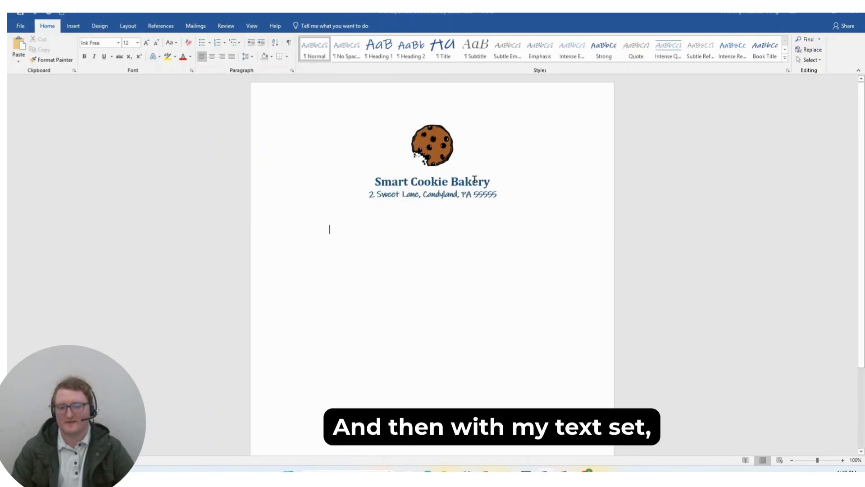
Save the letterhead as a Word Template named "WORD_ Smart Cookie Bakery Letterhead" in the Custom Office Templates folder.
{"action": "left_click", "coordinate": [20, 27]}
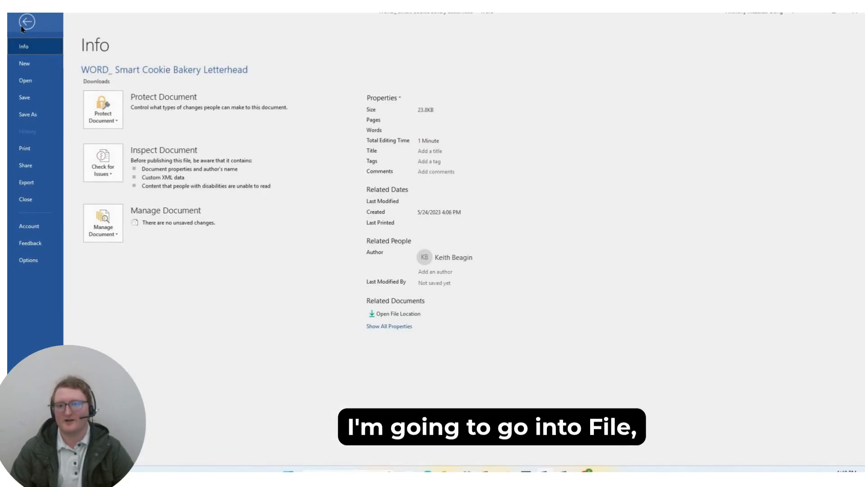
{"action": "left_click", "coordinate": [36, 115]}
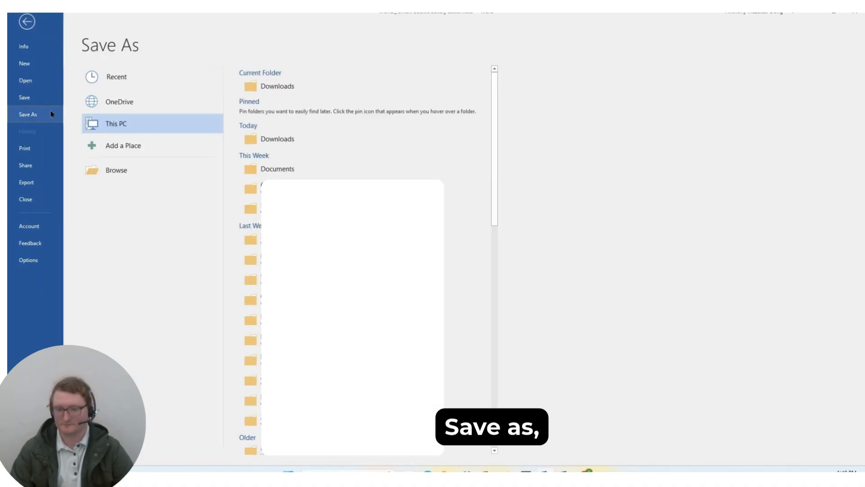
{"action": "left_click", "coordinate": [130, 168]}
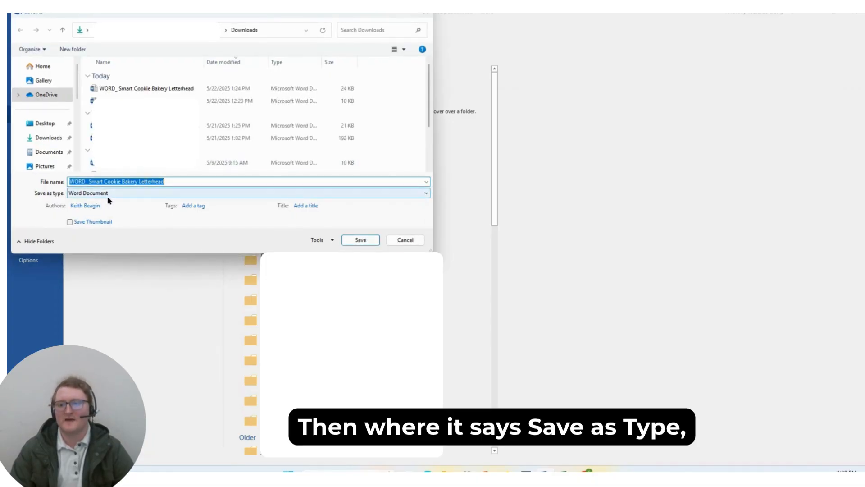
{"action": "left_click", "coordinate": [180, 194]}
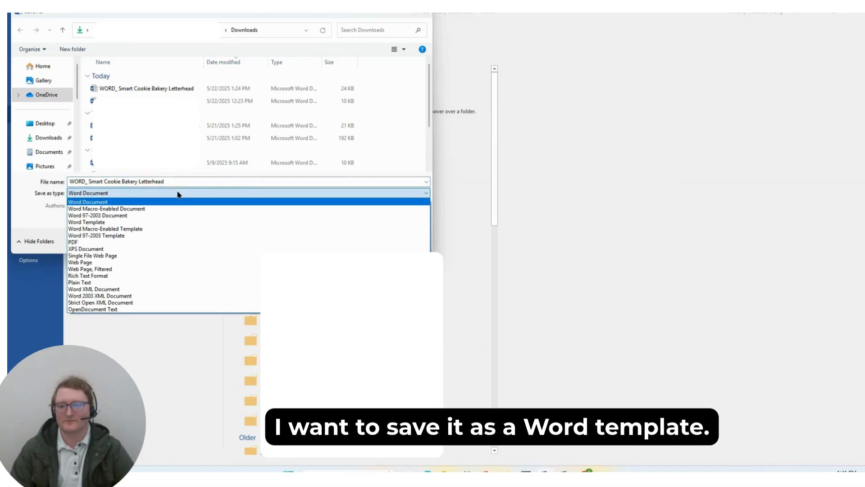
{"action": "left_click", "coordinate": [105, 223]}
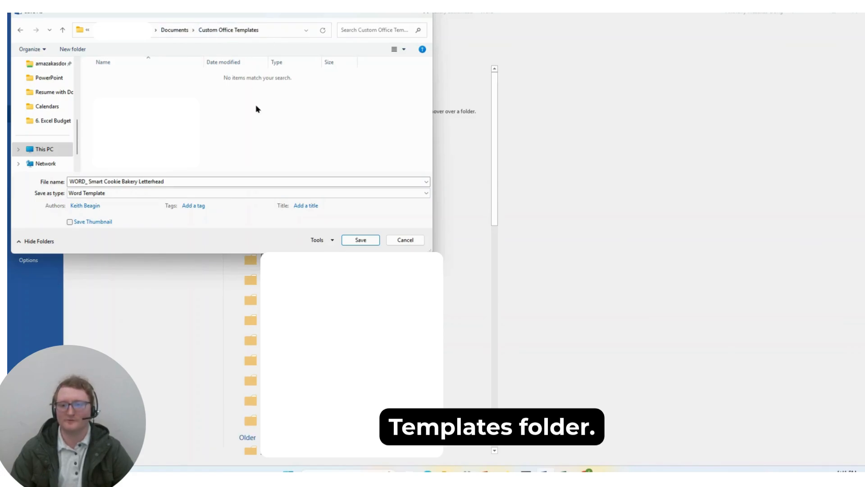
{"action": "left_click", "coordinate": [360, 238]}
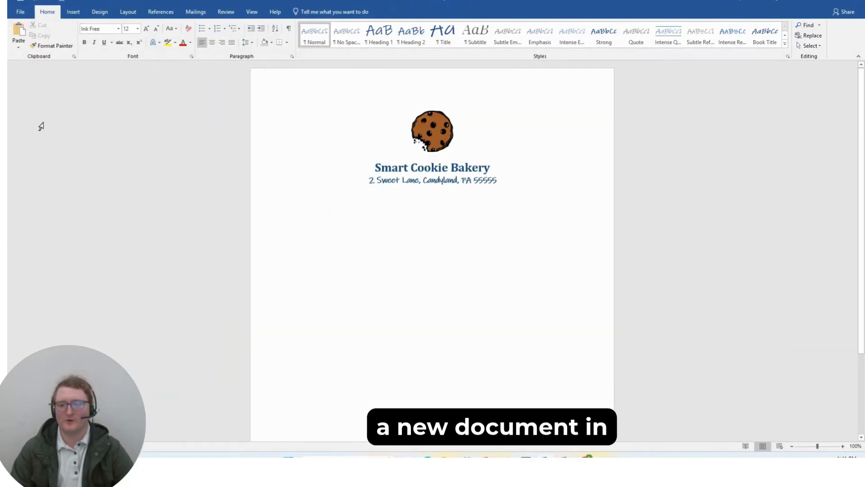
Create a new document from the personal Smart Cookie Bakery Letterhead template.
{"action": "left_click", "coordinate": [16, 13]}
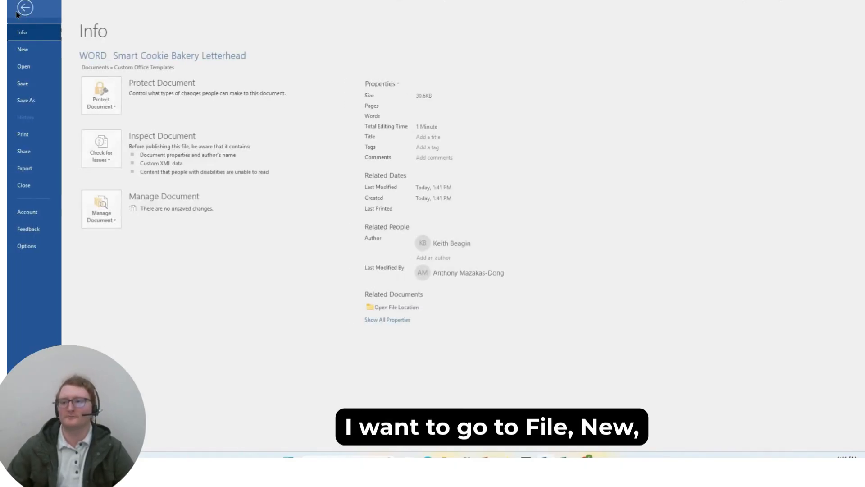
{"action": "left_click", "coordinate": [31, 51]}
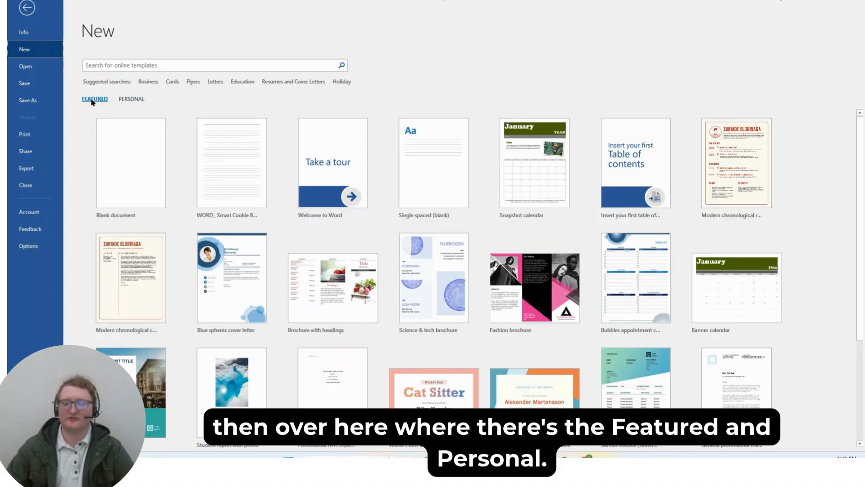
{"action": "left_click", "coordinate": [128, 99]}
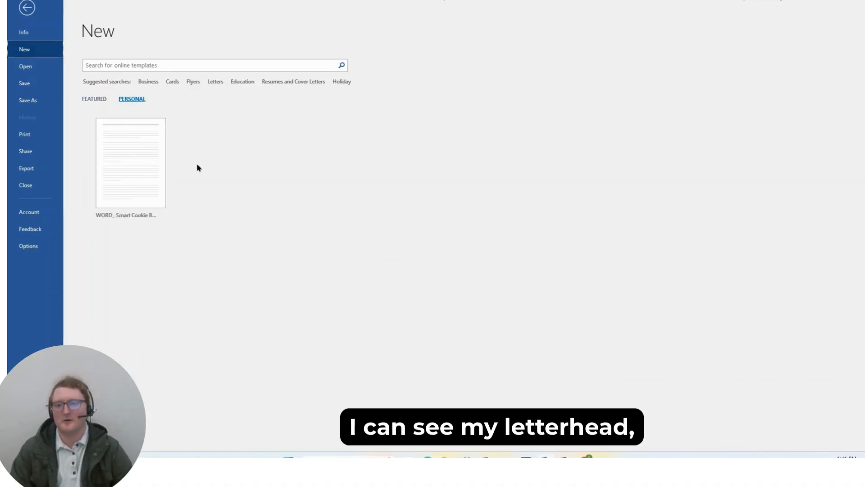
{"action": "left_click", "coordinate": [134, 155]}
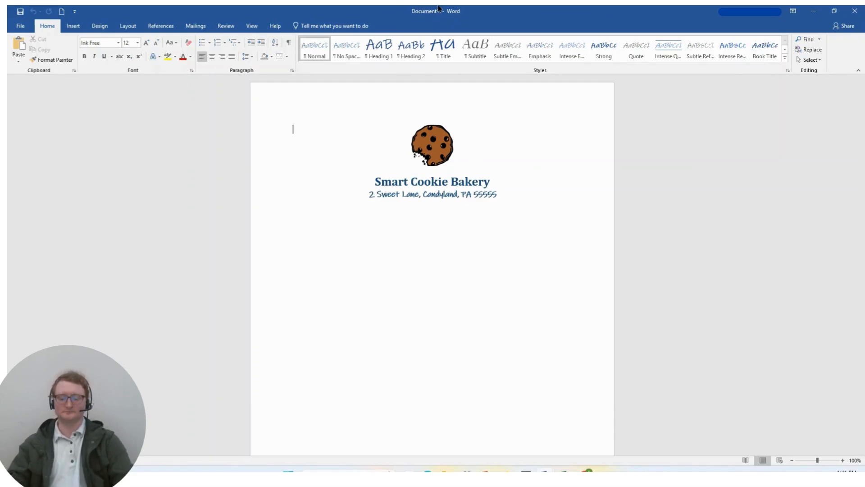
Write "You are invited to the 4th Annual Smart Cookie Bakery Gala. We look forward to seeing you at this event!" with two blank lines above.
{"action": "left_click", "coordinate": [302, 240]}
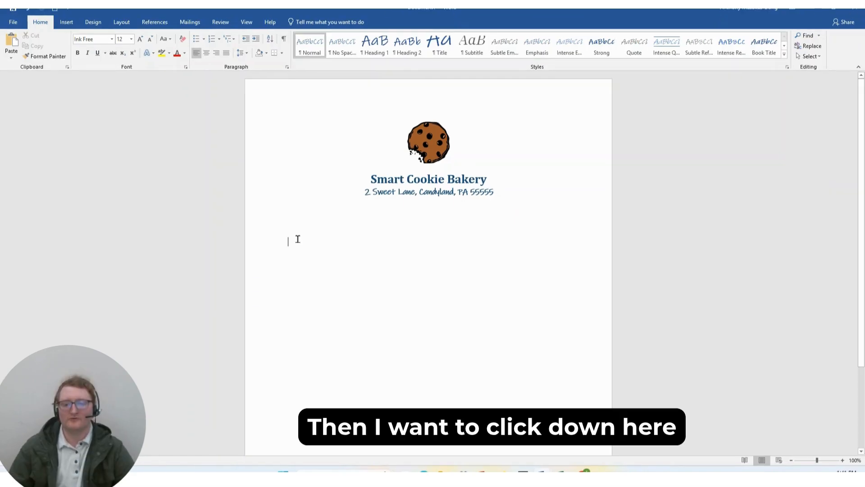
{"action": "left_click", "coordinate": [302, 214]}
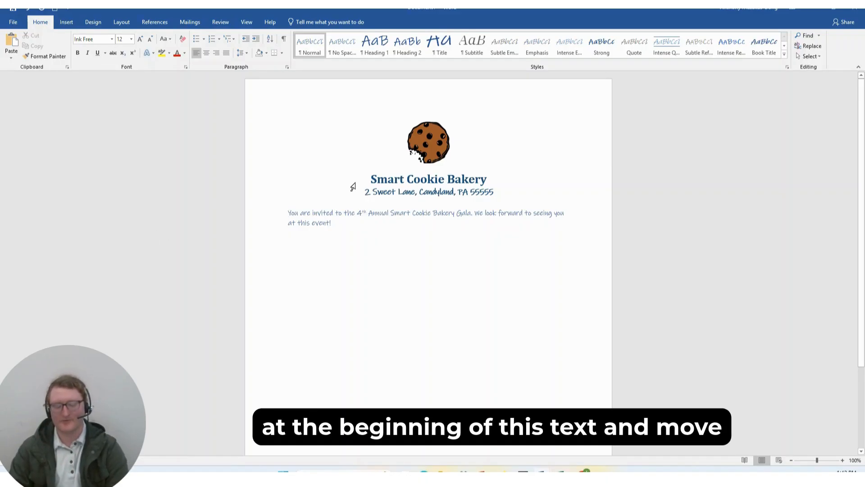
{"action": "key", "text": "Return"}
{"action": "key", "text": "Return"}
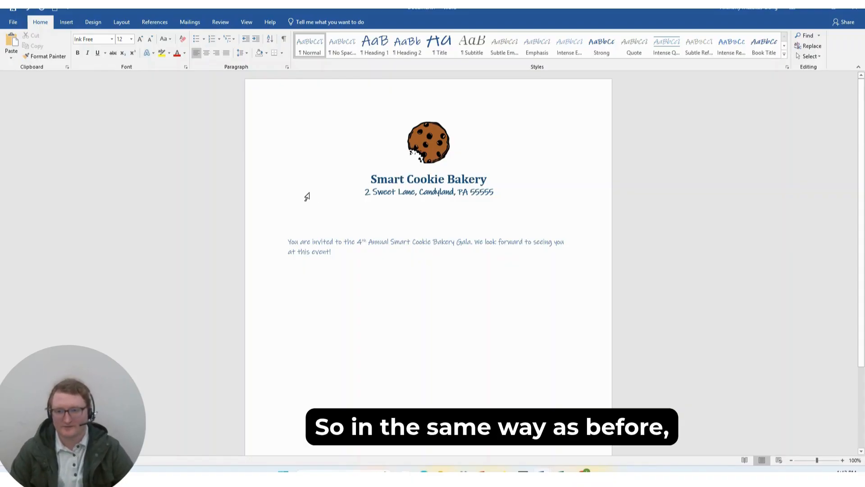
Start the Step-by-Step Mail Merge Wizard for letters, using the current document as the starting document.
{"action": "left_click", "coordinate": [186, 25]}
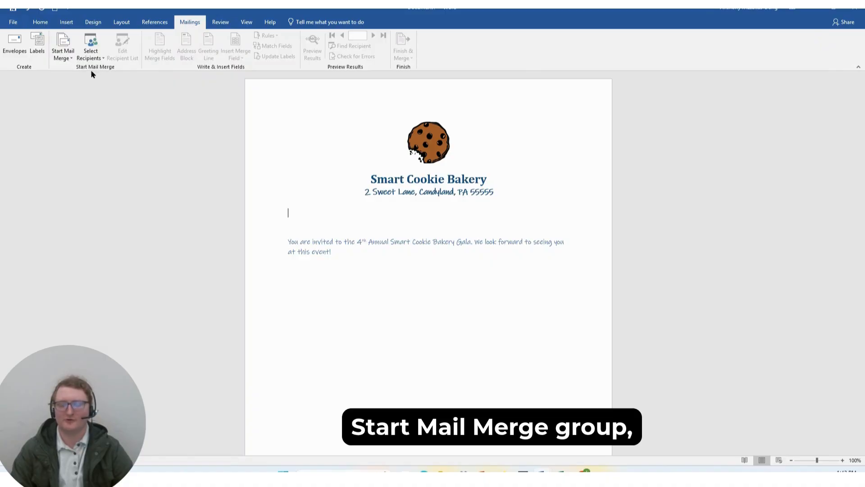
{"action": "left_click", "coordinate": [63, 45]}
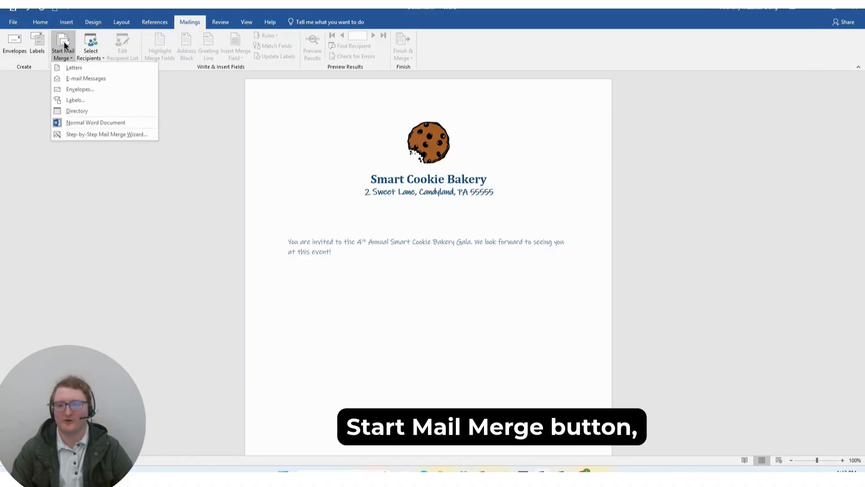
{"action": "left_click", "coordinate": [90, 135]}
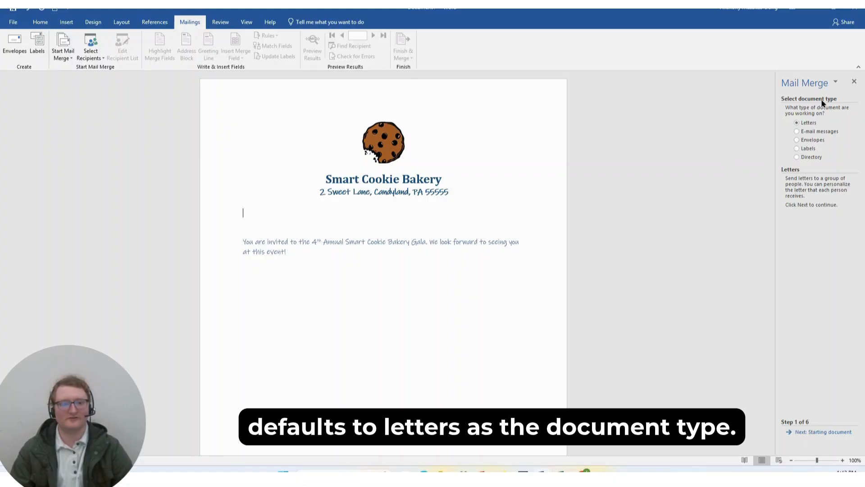
{"action": "left_click", "coordinate": [822, 433]}
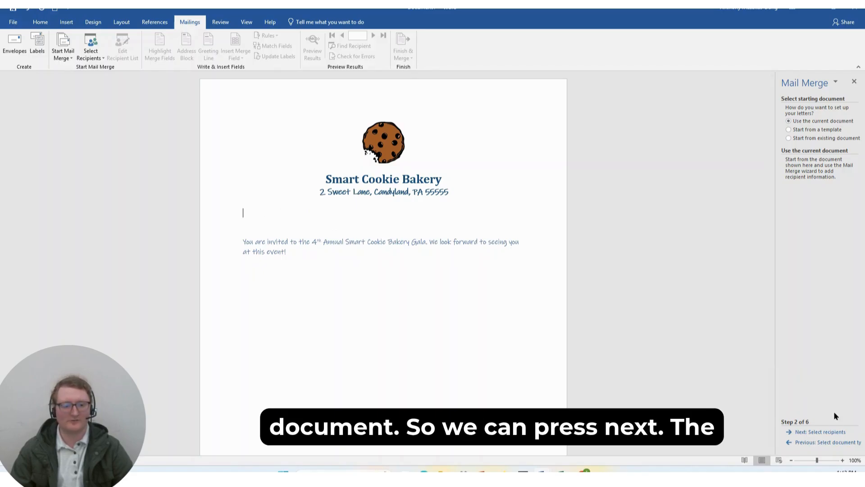
{"action": "left_click", "coordinate": [836, 432]}
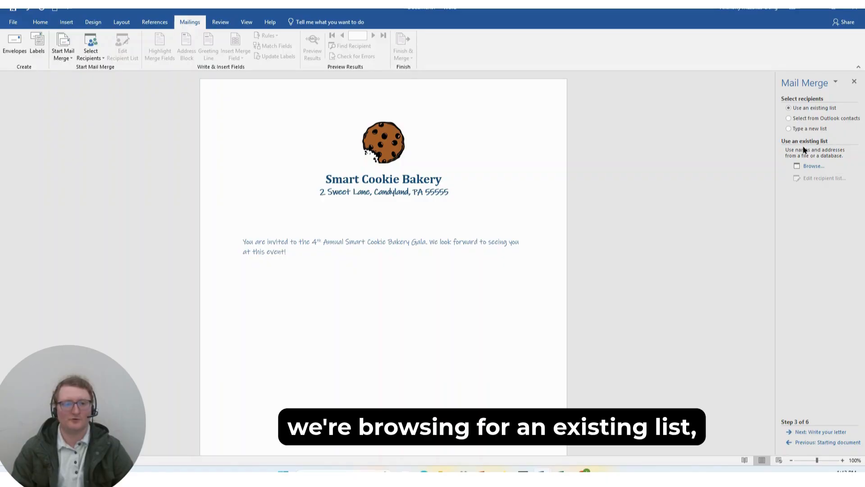
Use the Employee List sheet of the Smart Cookie Bakery Employee List workbook in Downloads as recipients and proceed to writing the letter.
{"action": "left_click", "coordinate": [813, 167]}
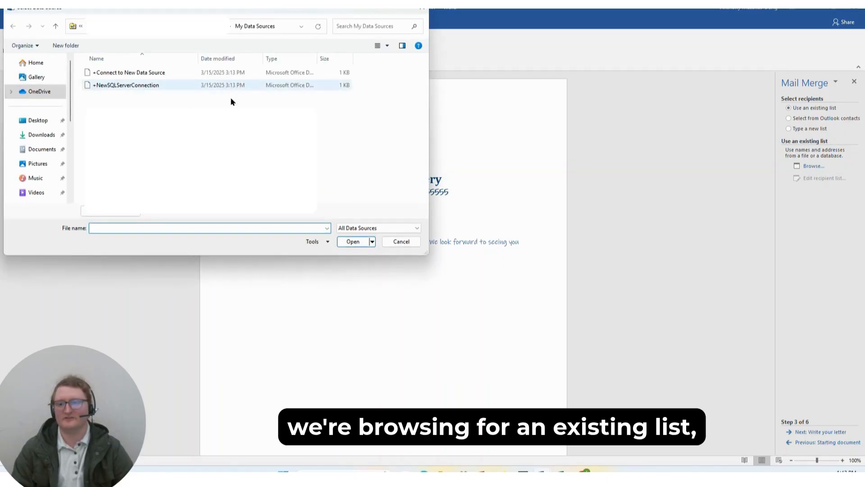
{"action": "left_click", "coordinate": [49, 137]}
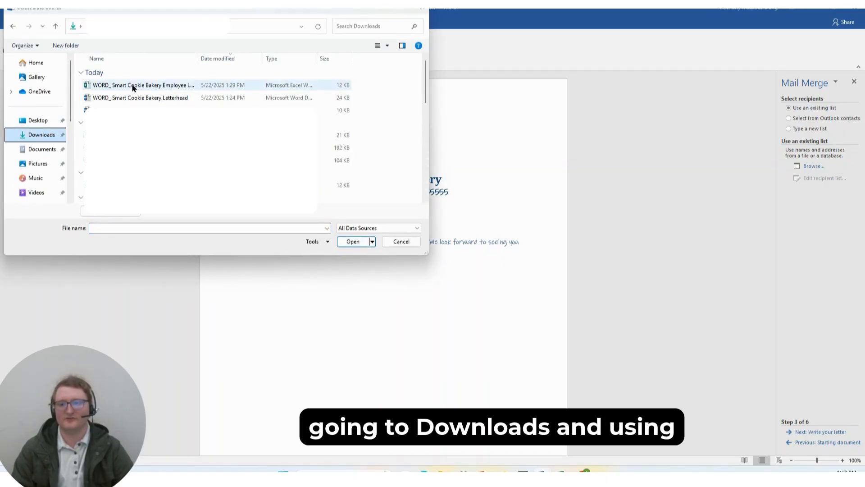
{"action": "double_click", "coordinate": [133, 87]}
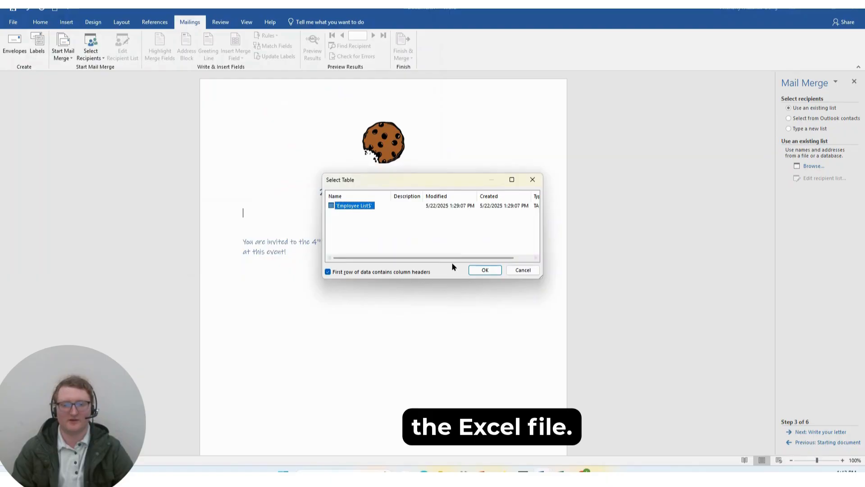
{"action": "left_click", "coordinate": [485, 269]}
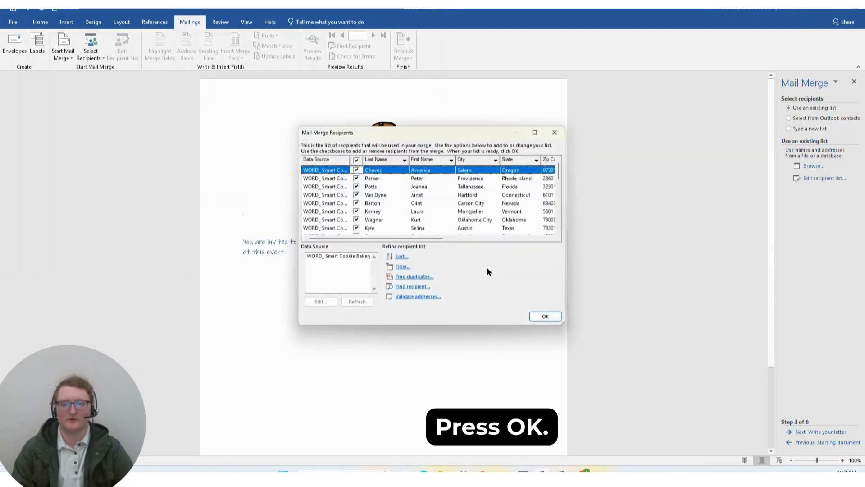
{"action": "left_click", "coordinate": [550, 320]}
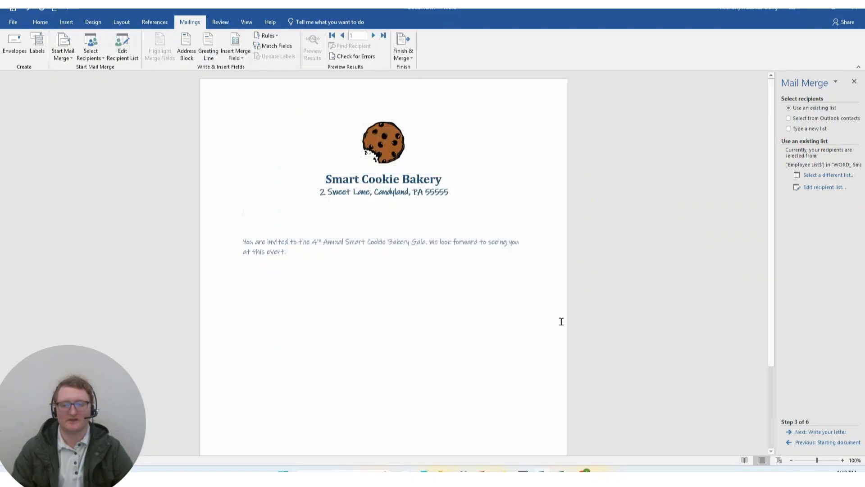
{"action": "left_click", "coordinate": [820, 433]}
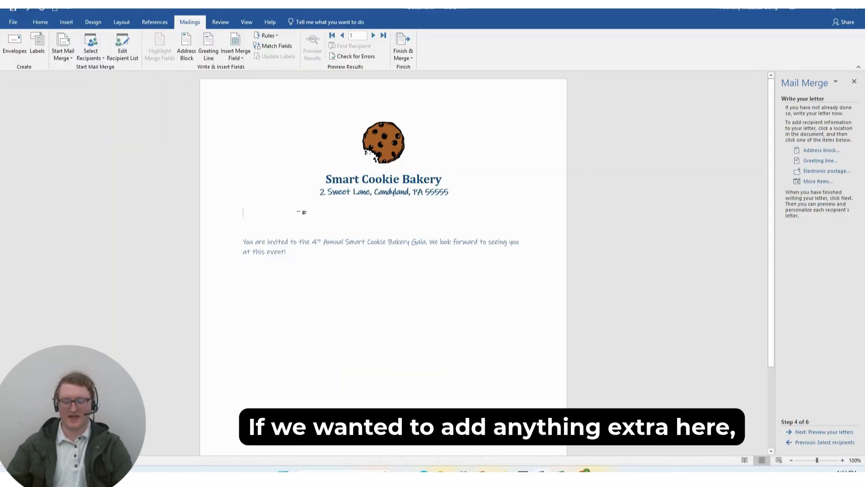
{"action": "type", "text": "jinfgnfdg"}
{"action": "key", "text": "BackSpace"}
{"action": "key", "text": "BackSpace"}
{"action": "key", "text": "BackSpace"}
{"action": "key", "text": "BackSpace"}
{"action": "key", "text": "BackSpace"}
{"action": "key", "text": "BackSpace"}
{"action": "key", "text": "BackSpace"}
{"action": "key", "text": "BackSpace"}
{"action": "key", "text": "BackSpace"}
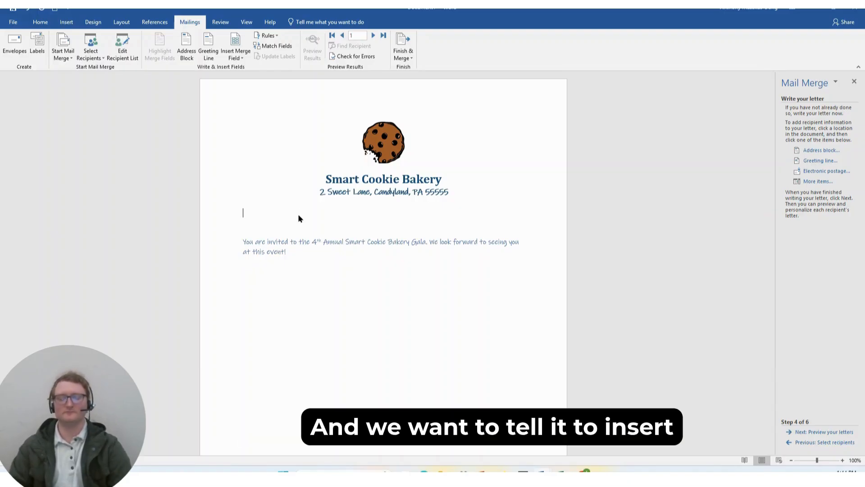
Insert a greeting line reading "Dear", the recipient's full name and a comma above the invitation, and proceed to previewing the letters.
{"action": "left_click", "coordinate": [807, 162]}
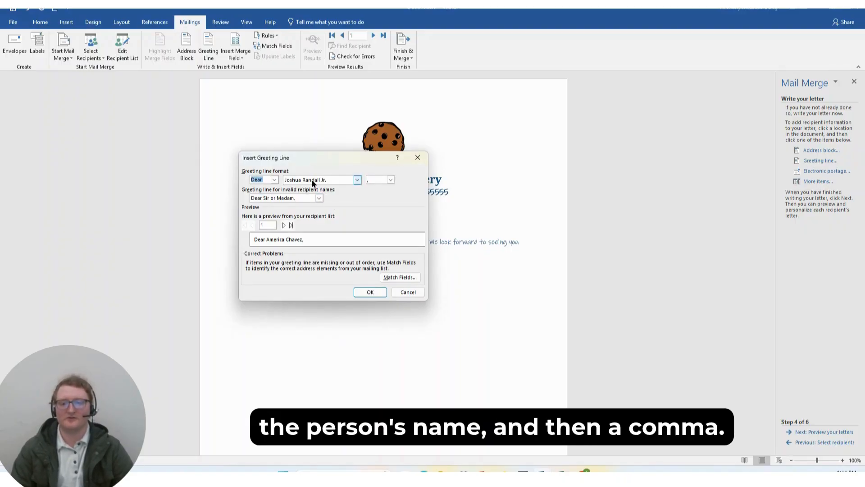
{"action": "left_click", "coordinate": [284, 225]}
{"action": "left_click", "coordinate": [284, 225]}
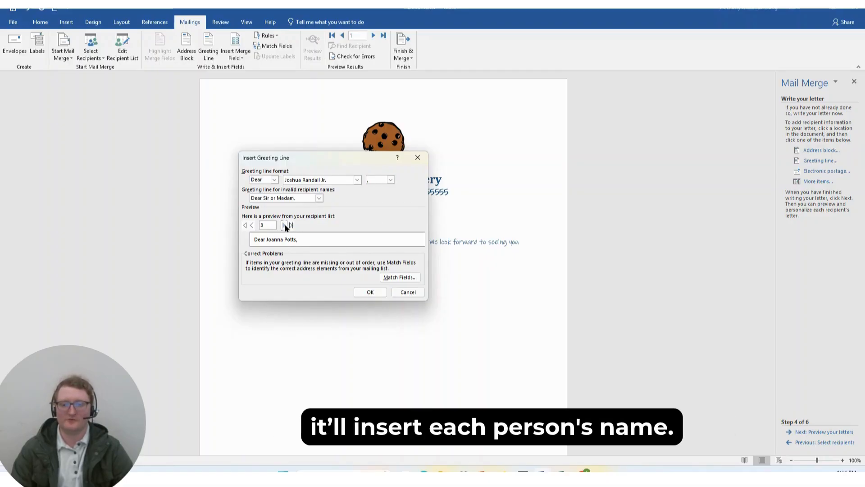
{"action": "left_click", "coordinate": [284, 225]}
{"action": "left_click", "coordinate": [284, 225]}
{"action": "left_click", "coordinate": [284, 225]}
{"action": "left_click", "coordinate": [251, 225]}
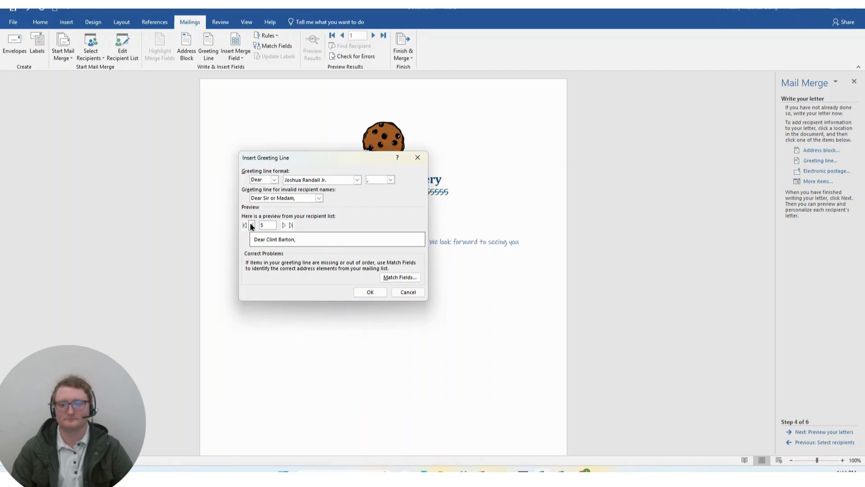
{"action": "left_click", "coordinate": [252, 225]}
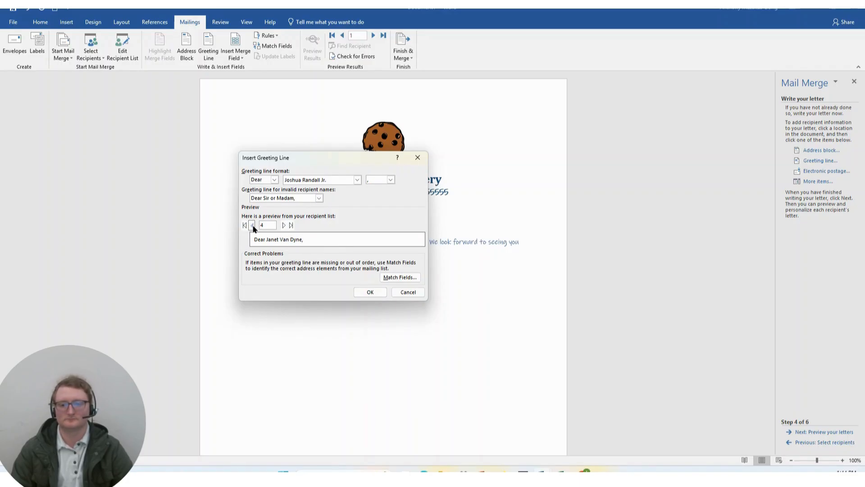
{"action": "left_click", "coordinate": [368, 293]}
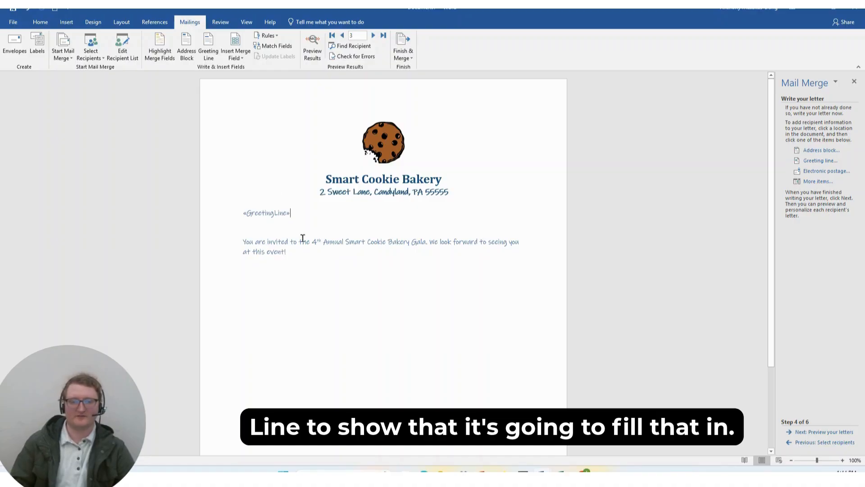
{"action": "left_click", "coordinate": [807, 433]}
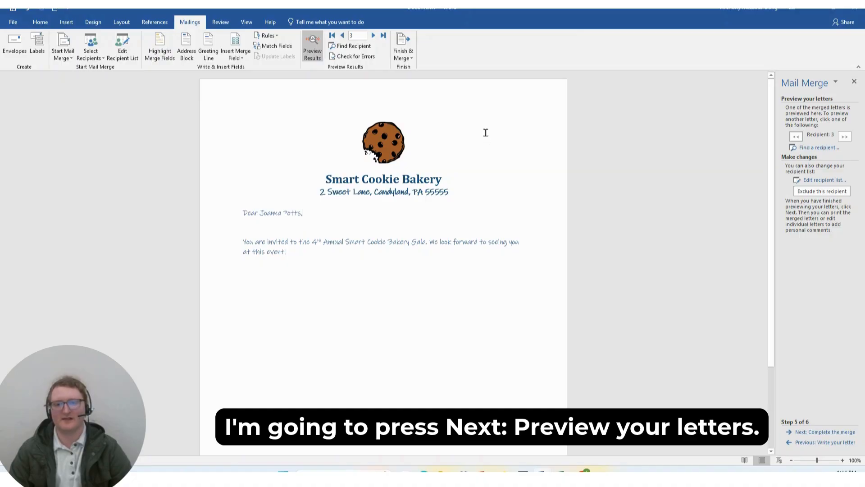
Browse the letter previews for several recipients to compare the personalized greeting, ending on the first recipient.
{"action": "left_click", "coordinate": [343, 36]}
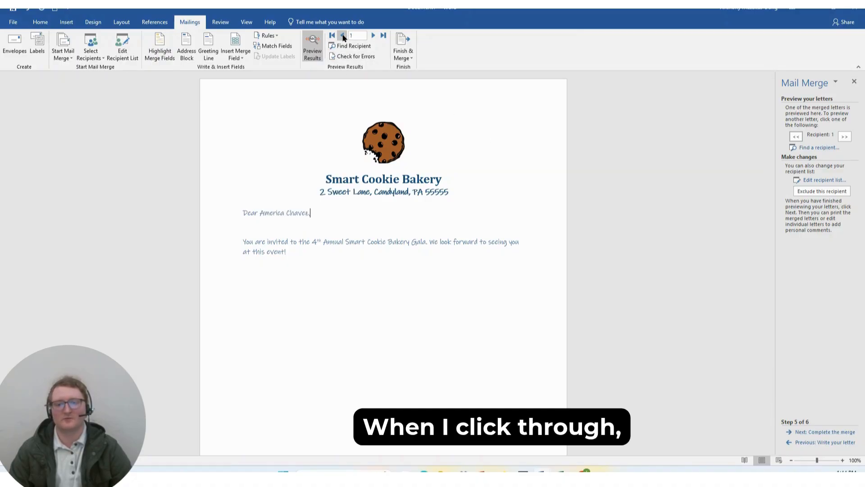
{"action": "left_click", "coordinate": [373, 36]}
{"action": "left_click", "coordinate": [373, 36]}
{"action": "left_click", "coordinate": [373, 36]}
{"action": "left_click", "coordinate": [373, 35]}
{"action": "left_click", "coordinate": [373, 35]}
{"action": "left_click", "coordinate": [342, 36]}
{"action": "left_click", "coordinate": [342, 36]}
{"action": "left_click", "coordinate": [342, 36]}
{"action": "left_click", "coordinate": [342, 36]}
{"action": "left_click", "coordinate": [342, 36]}
{"action": "left_click", "coordinate": [342, 36]}
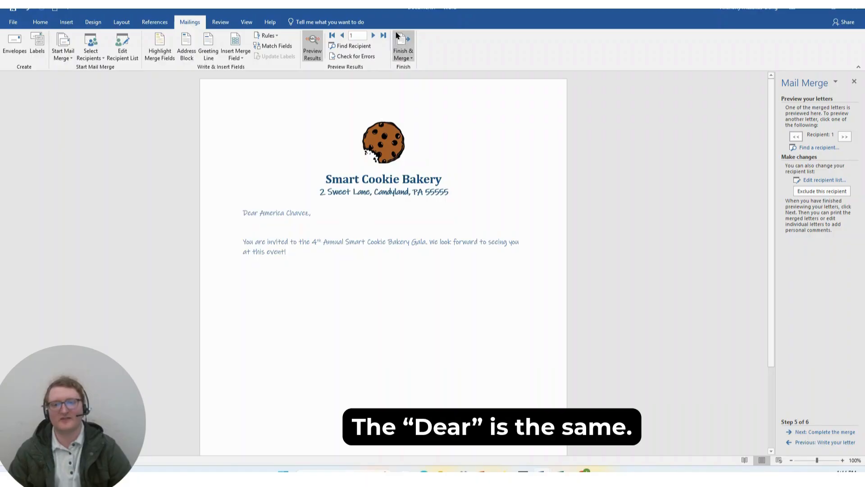
{"action": "left_click", "coordinate": [374, 36]}
{"action": "left_click", "coordinate": [373, 35]}
{"action": "left_click", "coordinate": [373, 36]}
{"action": "left_click", "coordinate": [375, 36]}
{"action": "left_click", "coordinate": [375, 36]}
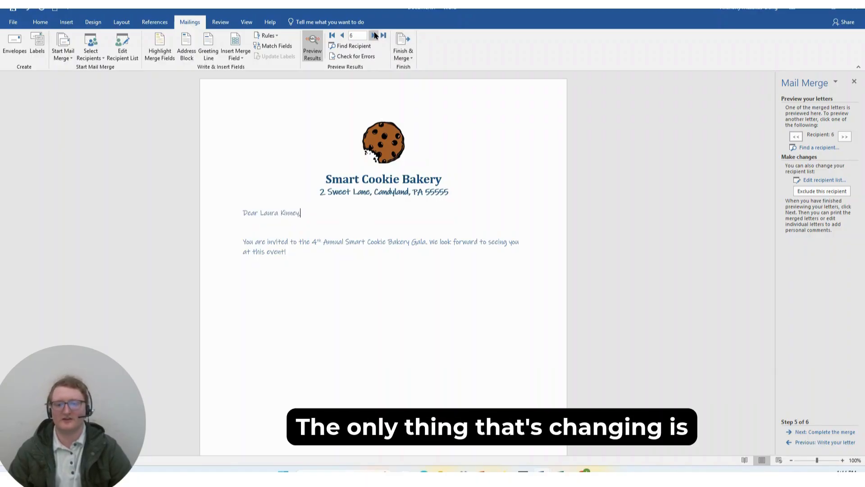
{"action": "left_click", "coordinate": [342, 36]}
{"action": "left_click", "coordinate": [342, 36]}
{"action": "left_click", "coordinate": [342, 35]}
{"action": "left_click", "coordinate": [342, 36]}
{"action": "left_click", "coordinate": [342, 36]}
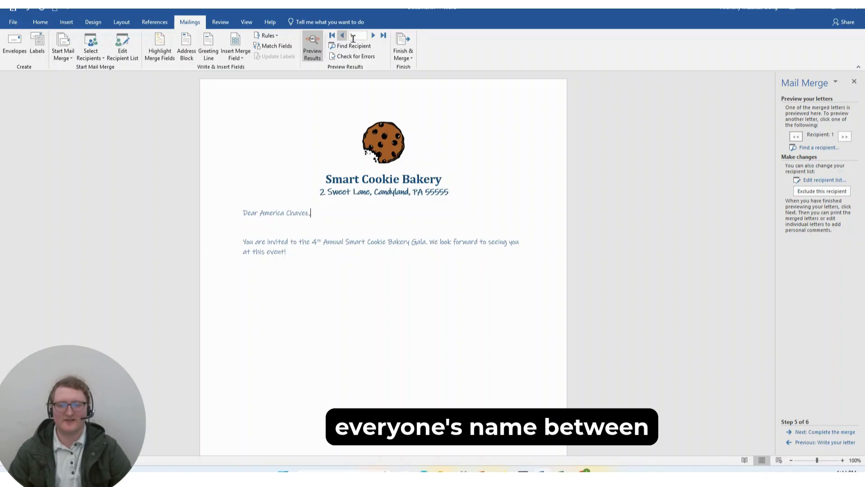
Complete the merge and merge all records into a new document of individual letters.
{"action": "left_click", "coordinate": [809, 433]}
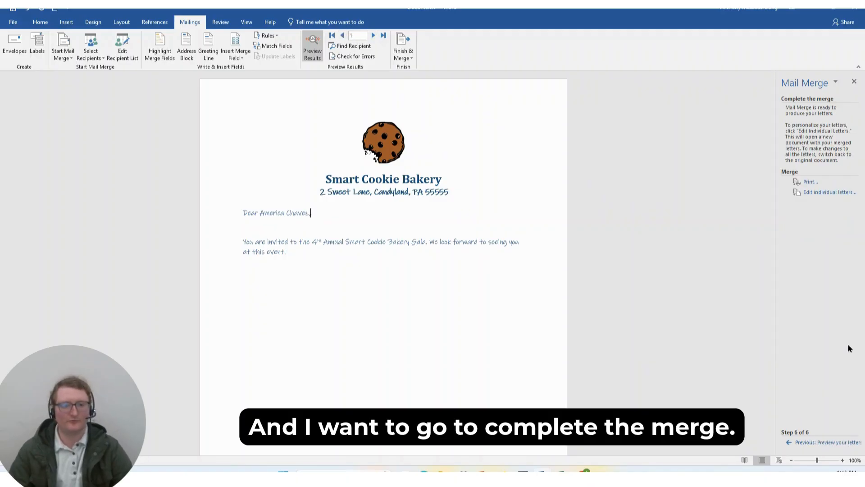
{"action": "left_click", "coordinate": [826, 193]}
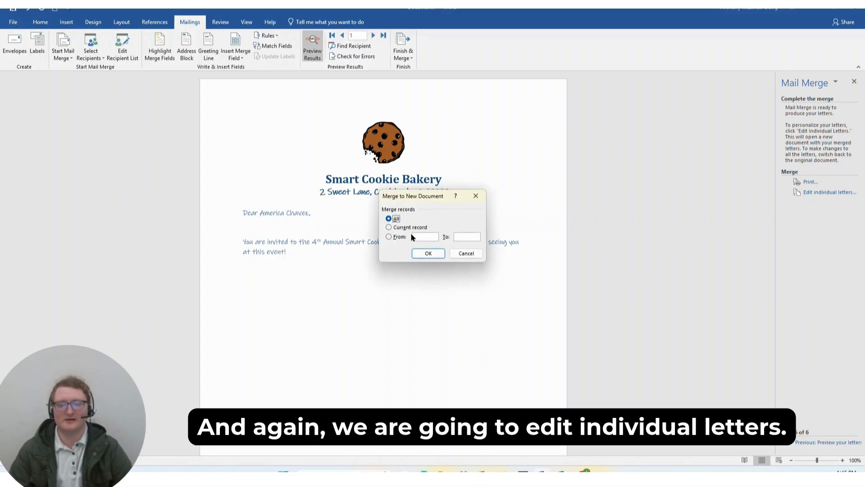
{"action": "left_click", "coordinate": [434, 254]}
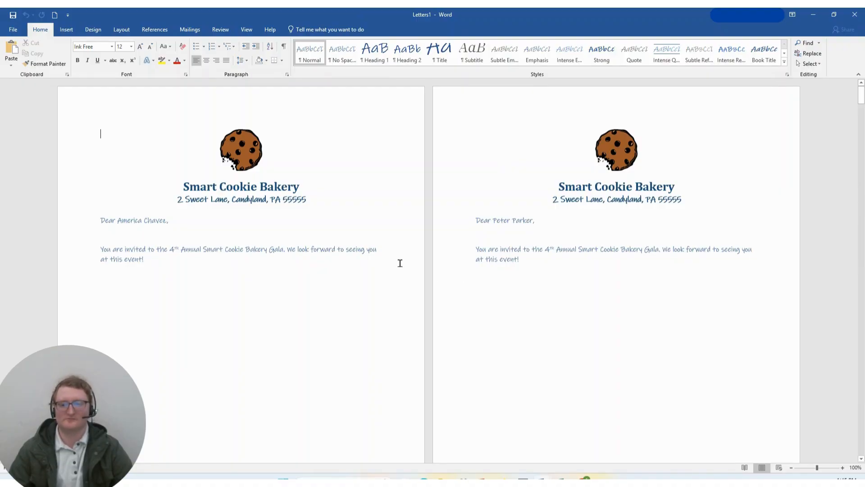
Add "Thank you!" on a line beneath the invitation in the first letter only and check the other letters.
{"action": "scroll", "coordinate": [399, 253], "scroll_direction": "down", "scroll_amount": 15}
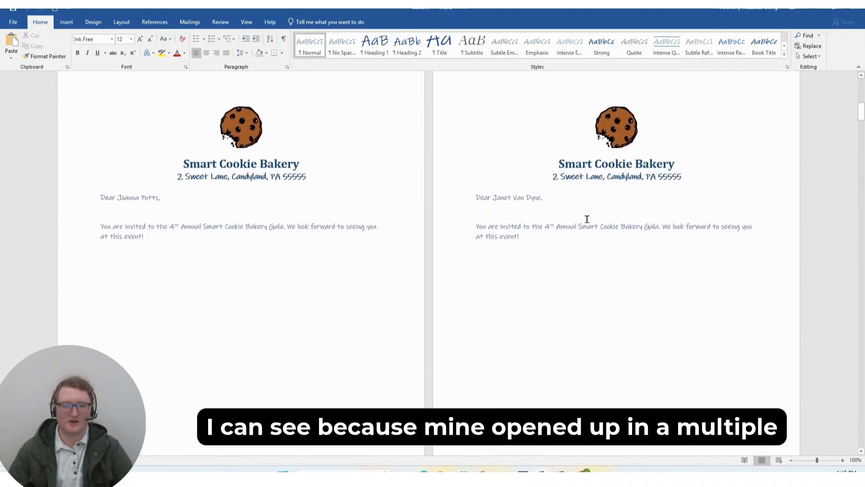
{"action": "scroll", "coordinate": [391, 203], "scroll_direction": "down", "scroll_amount": 20}
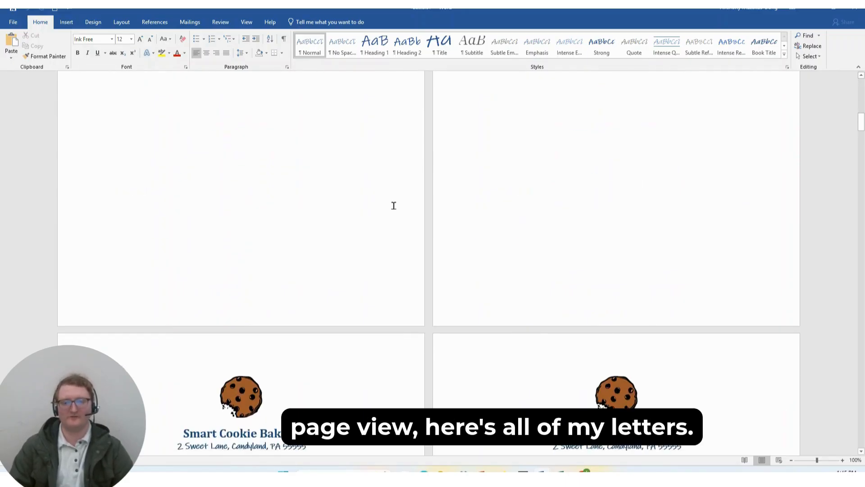
{"action": "scroll", "coordinate": [387, 187], "scroll_direction": "down", "scroll_amount": 10}
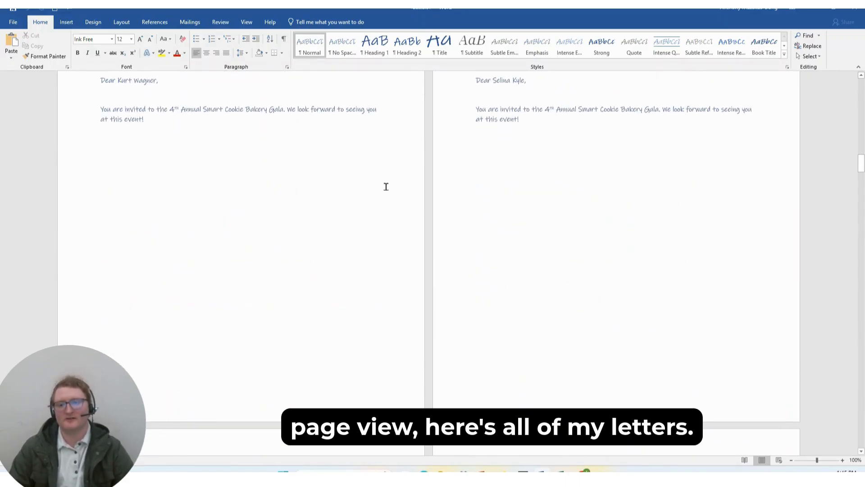
{"action": "scroll", "coordinate": [377, 185], "scroll_direction": "up", "scroll_amount": 20}
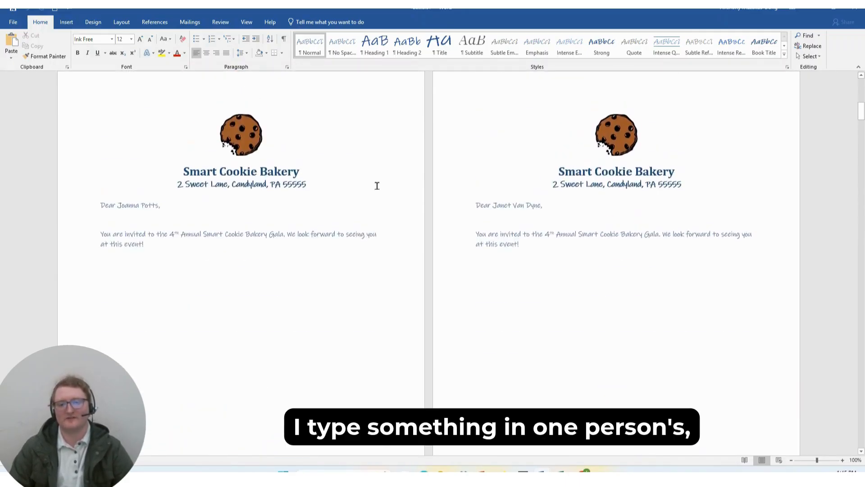
{"action": "left_click", "coordinate": [106, 275]}
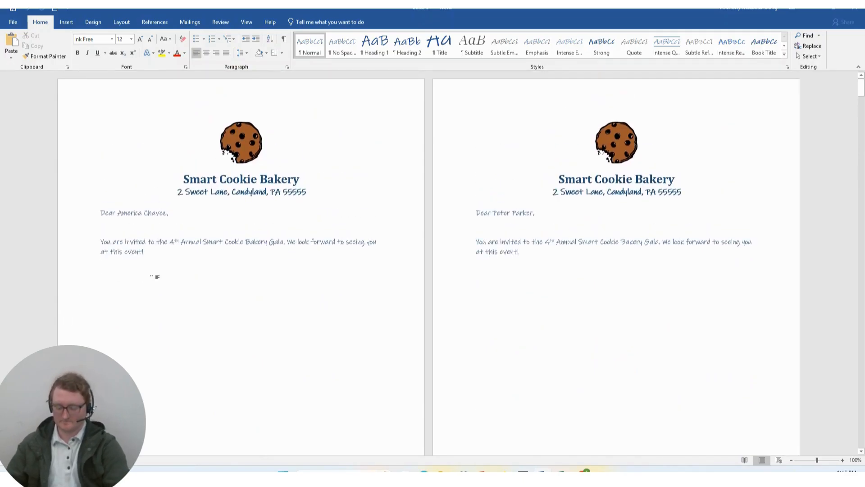
{"action": "type", "text": "Thank you!"}
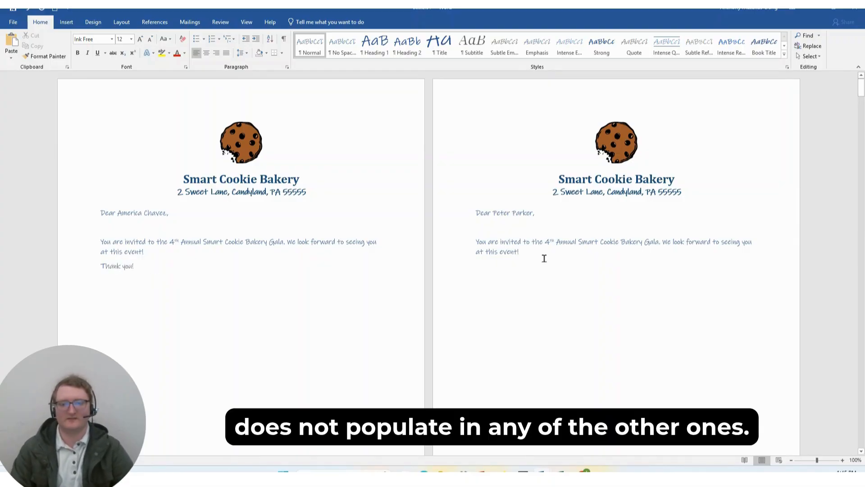
{"action": "scroll", "coordinate": [552, 271], "scroll_direction": "down", "scroll_amount": 10}
{"action": "scroll", "coordinate": [591, 291], "scroll_direction": "down", "scroll_amount": 10}
{"action": "scroll", "coordinate": [543, 366], "scroll_direction": "down", "scroll_amount": 20}
{"action": "scroll", "coordinate": [475, 326], "scroll_direction": "down", "scroll_amount": 15}
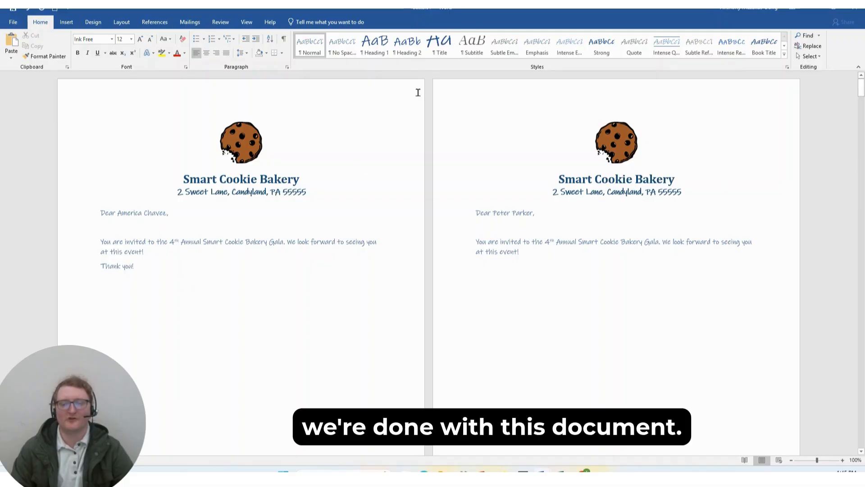
Close the merged letters document and the main letter document without saving either one.
{"action": "left_click", "coordinate": [854, 5]}
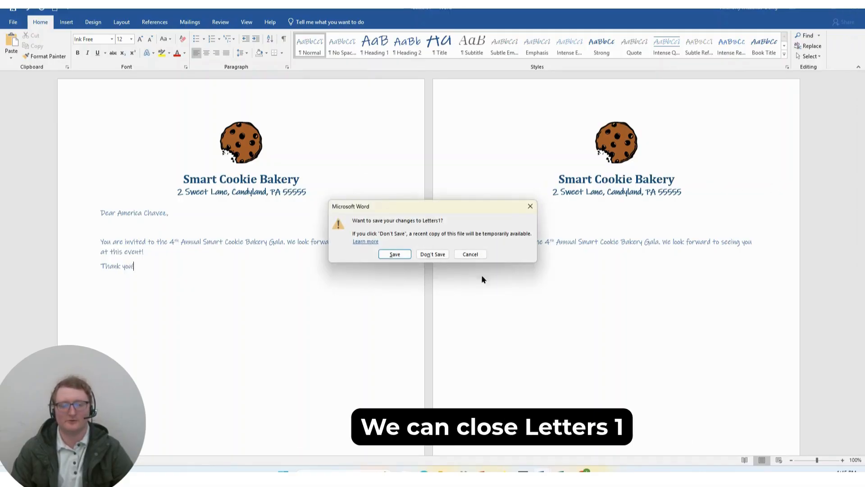
{"action": "left_click", "coordinate": [433, 254]}
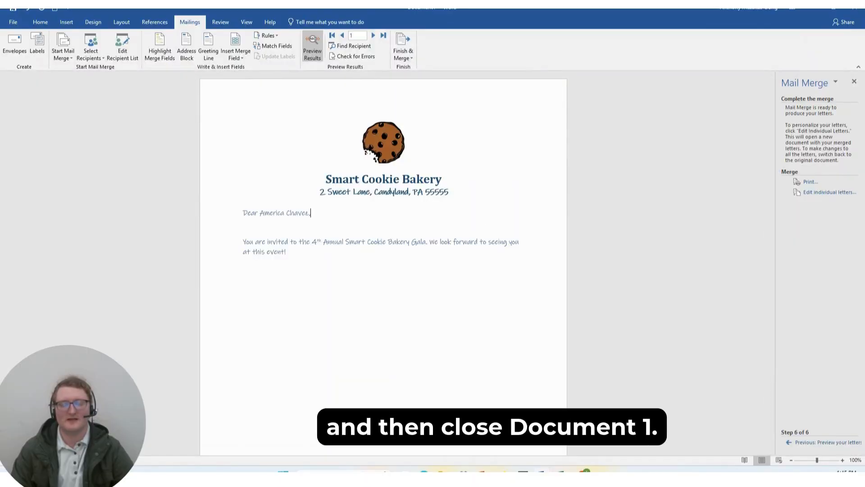
{"action": "left_click", "coordinate": [855, 9]}
{"action": "left_click", "coordinate": [426, 248]}
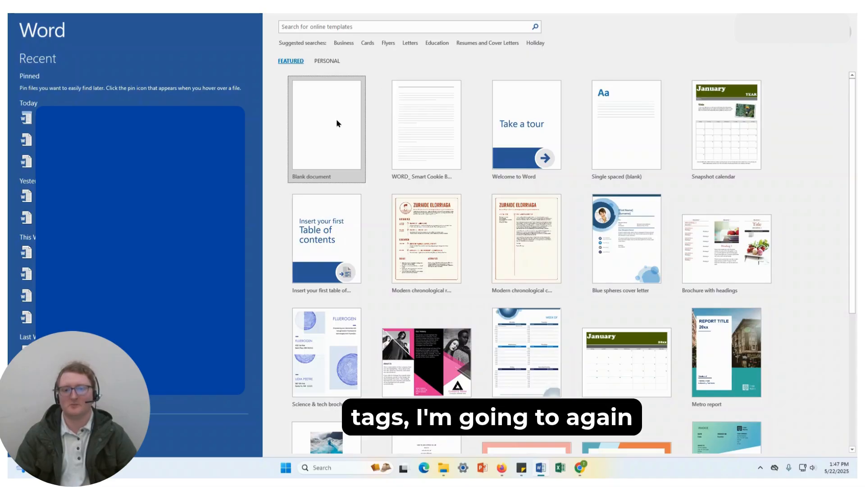
Create a blank document and start the Step-by-Step Mail Merge Wizard for labels, proceeding to the starting document.
{"action": "left_click", "coordinate": [305, 131]}
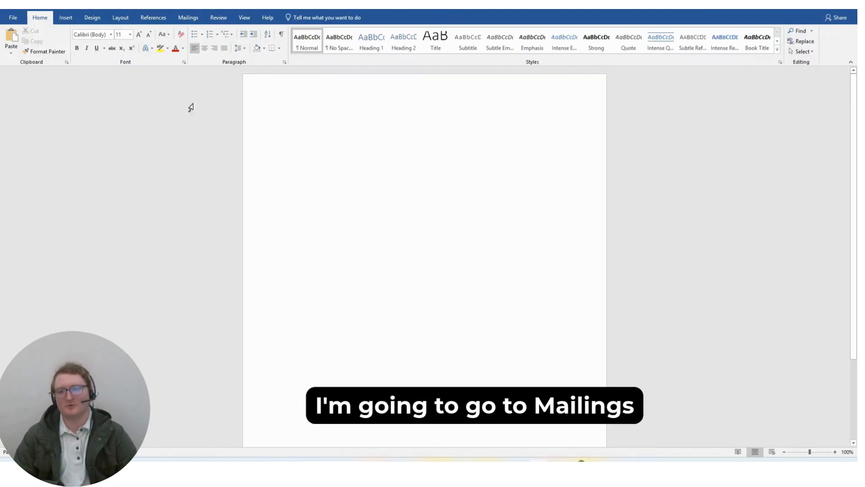
{"action": "left_click", "coordinate": [188, 20]}
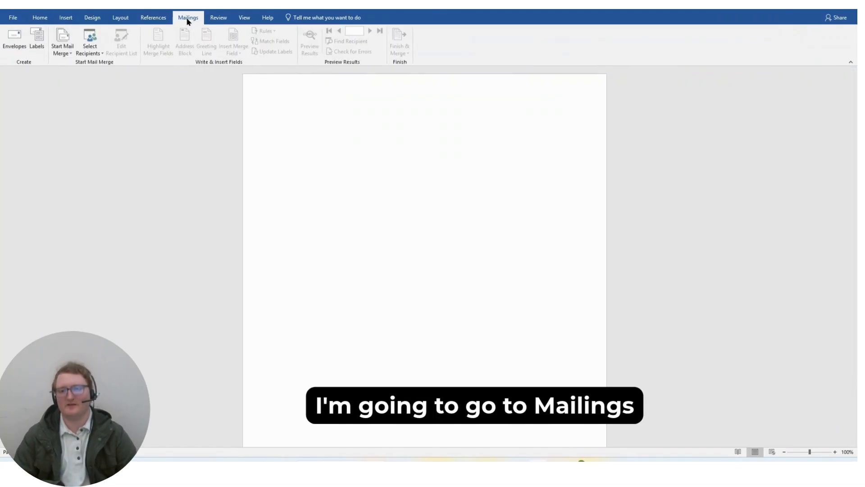
{"action": "left_click", "coordinate": [62, 46]}
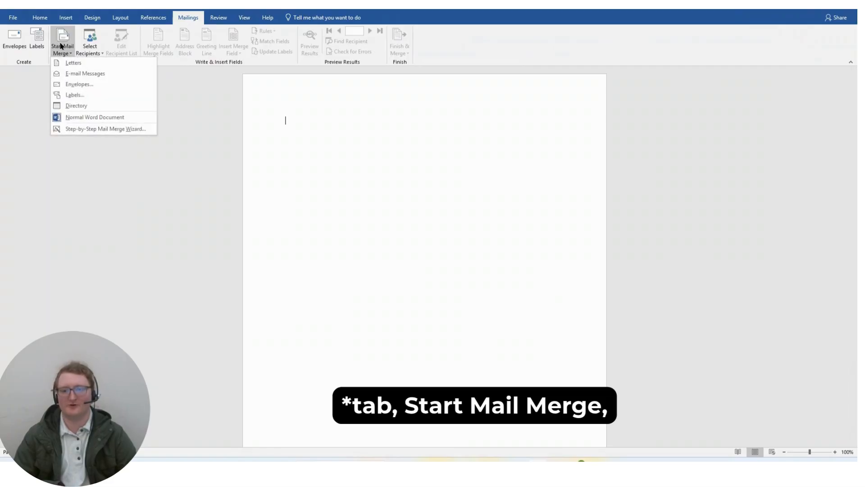
{"action": "left_click", "coordinate": [96, 129]}
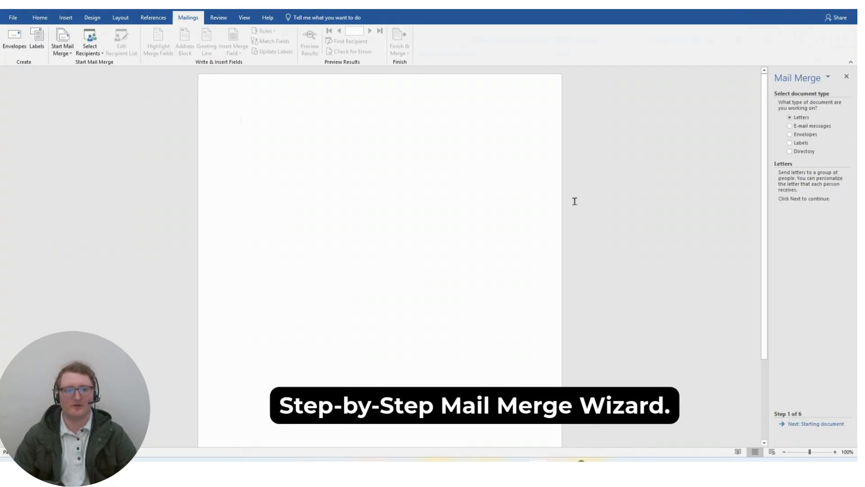
{"action": "left_click", "coordinate": [789, 142]}
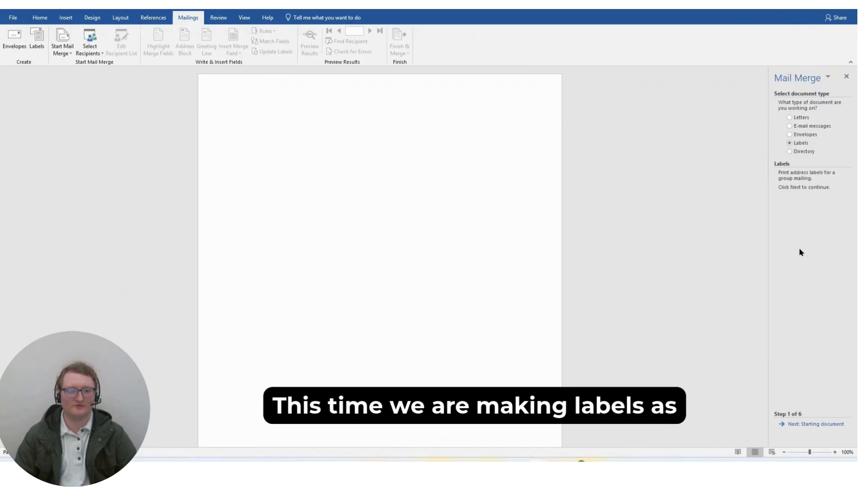
{"action": "left_click", "coordinate": [805, 424]}
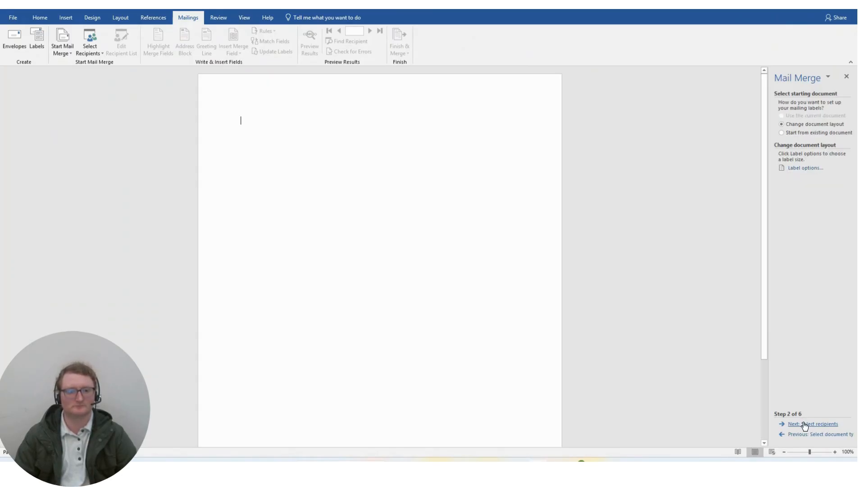
Change the document layout to Avery US Letter label 5392 Name Badges Insert Refills and select the label cells.
{"action": "left_click", "coordinate": [801, 168]}
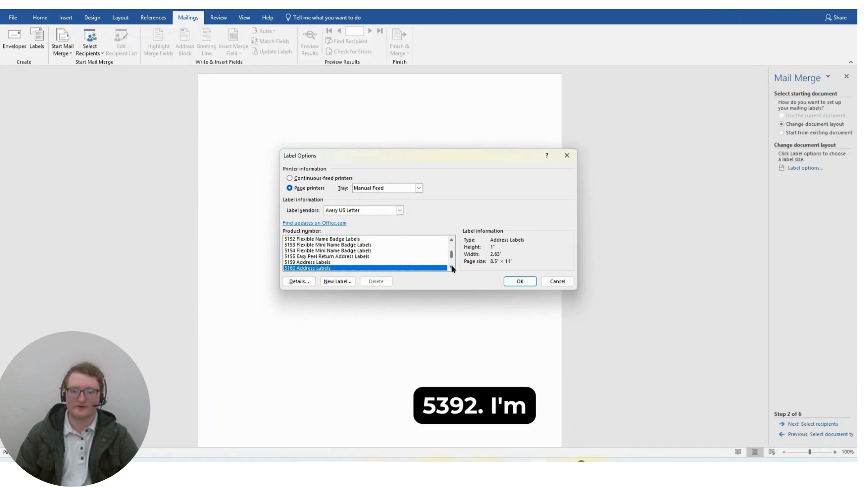
{"action": "scroll", "coordinate": [452, 269], "scroll_direction": "down", "scroll_amount": 3}
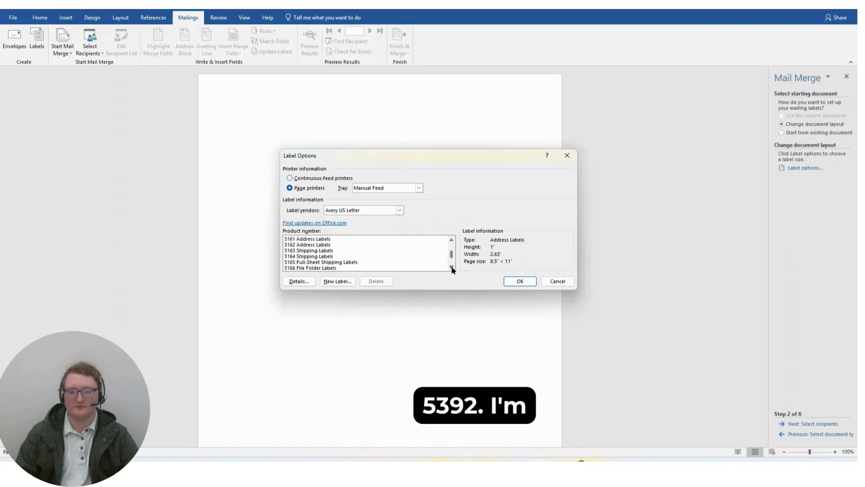
{"action": "scroll", "coordinate": [452, 269], "scroll_direction": "down", "scroll_amount": 8}
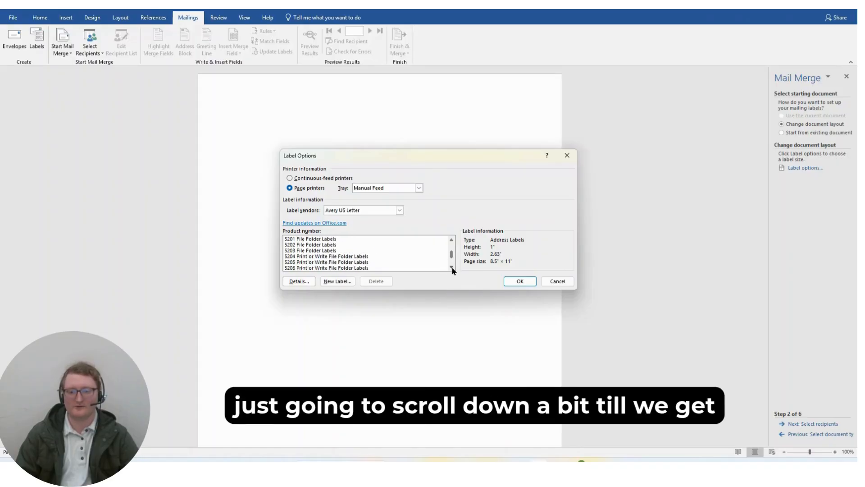
{"action": "scroll", "coordinate": [453, 270], "scroll_direction": "down", "scroll_amount": 5}
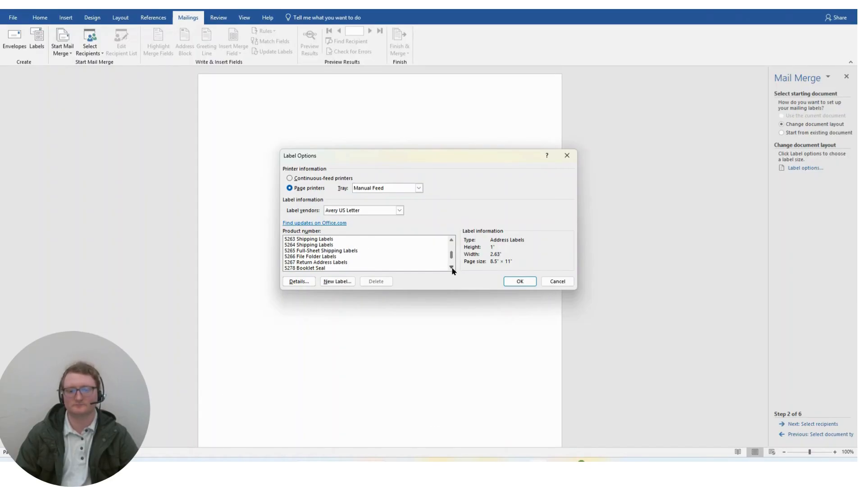
{"action": "scroll", "coordinate": [283, 266], "scroll_direction": "down", "scroll_amount": 5}
{"action": "left_click", "coordinate": [297, 263]}
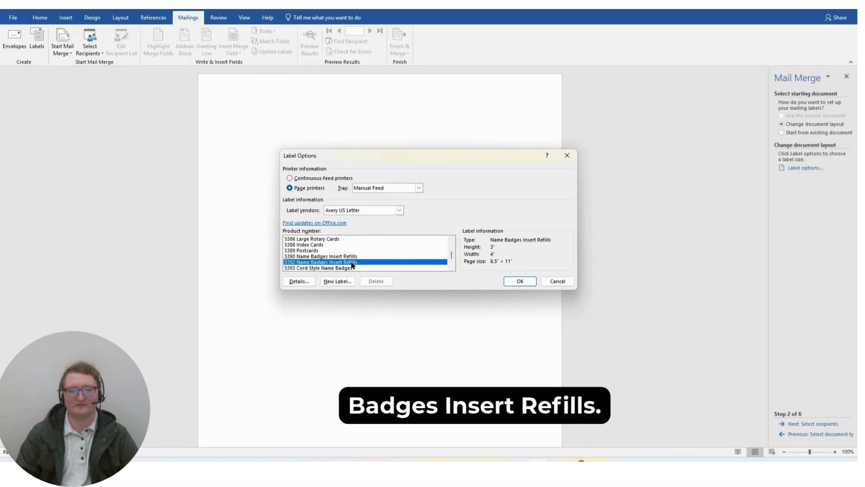
{"action": "left_click", "coordinate": [518, 280]}
{"action": "mouse_move", "coordinate": [222, 121]}
{"action": "left_mouse_down"}
{"action": "mouse_move", "coordinate": [423, 189]}
{"action": "mouse_move", "coordinate": [452, 294]}
{"action": "mouse_move", "coordinate": [428, 388]}
{"action": "left_mouse_up"}
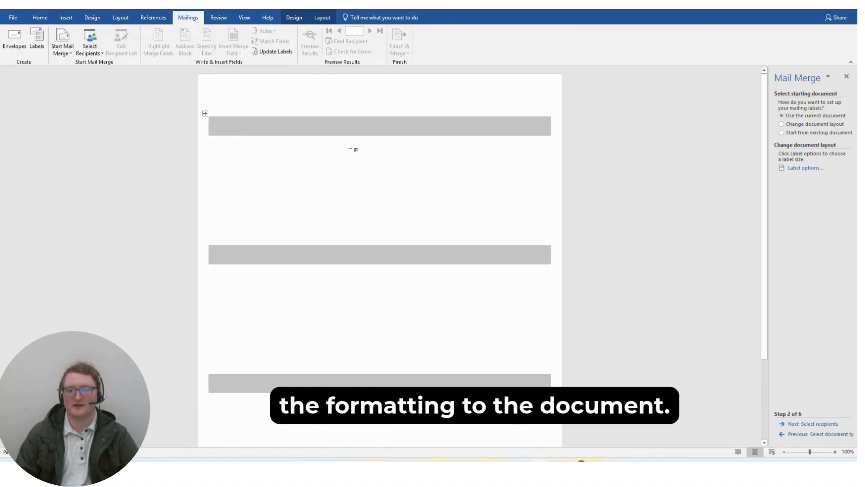
Move on to recipient selection and use the Employee List sheet of the existing Smart Cookie Bakery workbook as the data source.
{"action": "left_click", "coordinate": [218, 124]}
{"action": "left_click", "coordinate": [813, 424]}
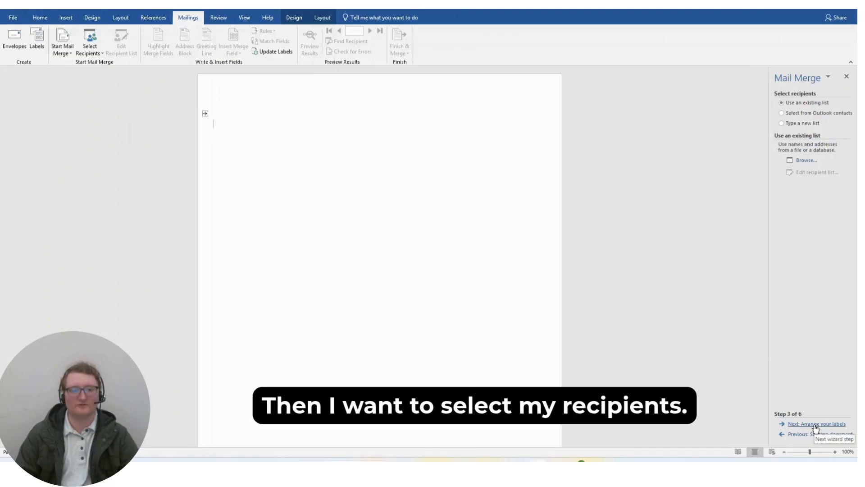
{"action": "left_click", "coordinate": [804, 162]}
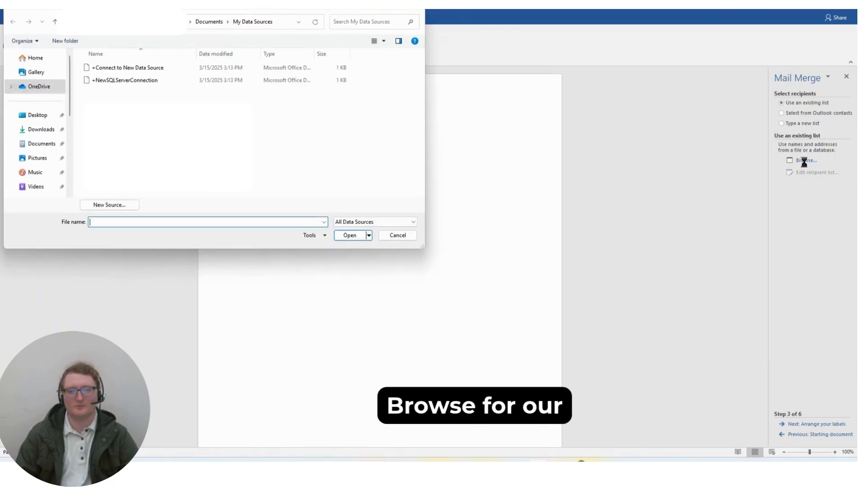
{"action": "left_click", "coordinate": [28, 132]}
{"action": "double_click", "coordinate": [110, 80]}
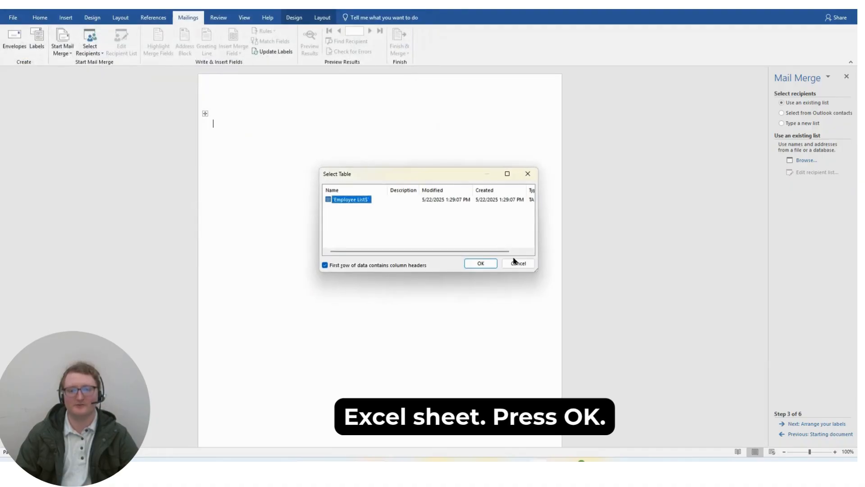
{"action": "left_click", "coordinate": [479, 264]}
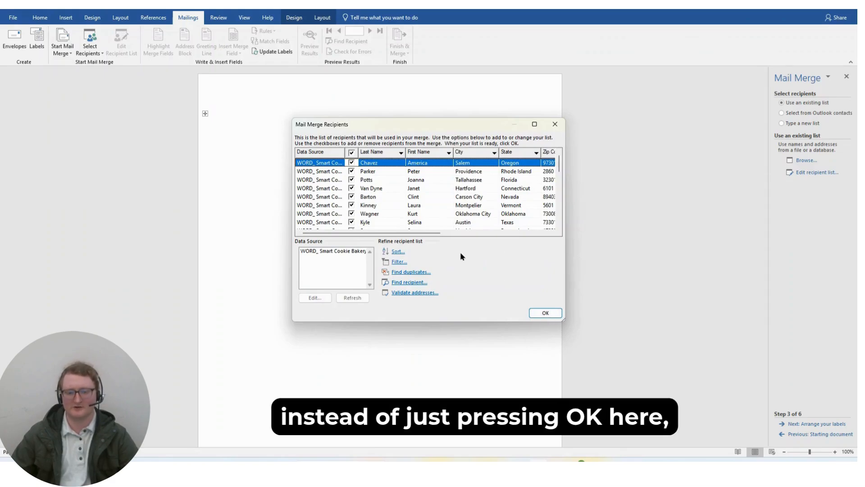
Sort the mail merge recipients by Last Name in ascending order and look over the reordered list.
{"action": "left_click", "coordinate": [398, 252]}
{"action": "left_click", "coordinate": [481, 31]}
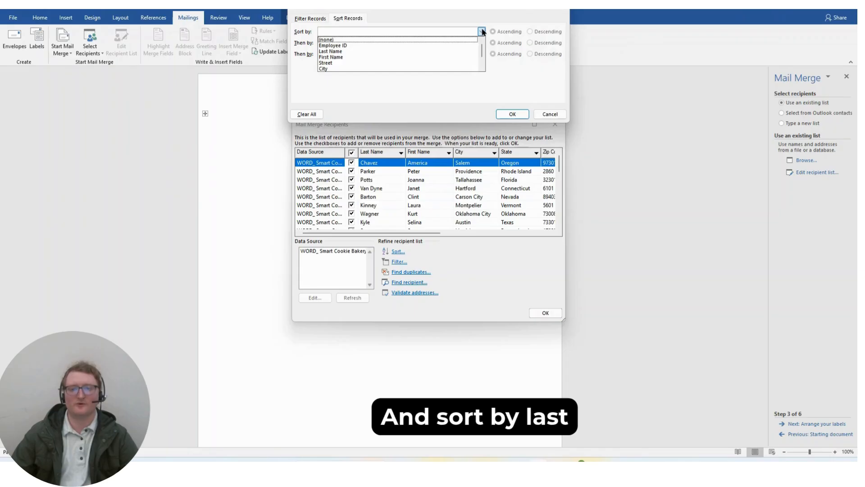
{"action": "left_click", "coordinate": [362, 51]}
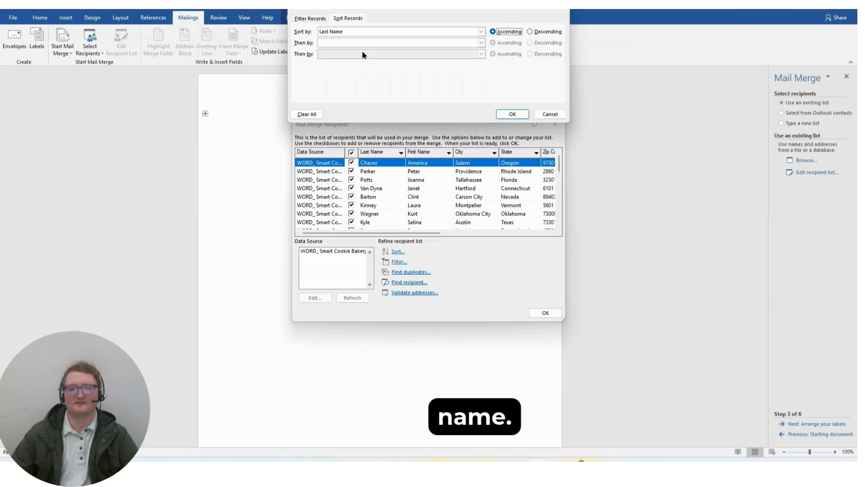
{"action": "left_click", "coordinate": [507, 113]}
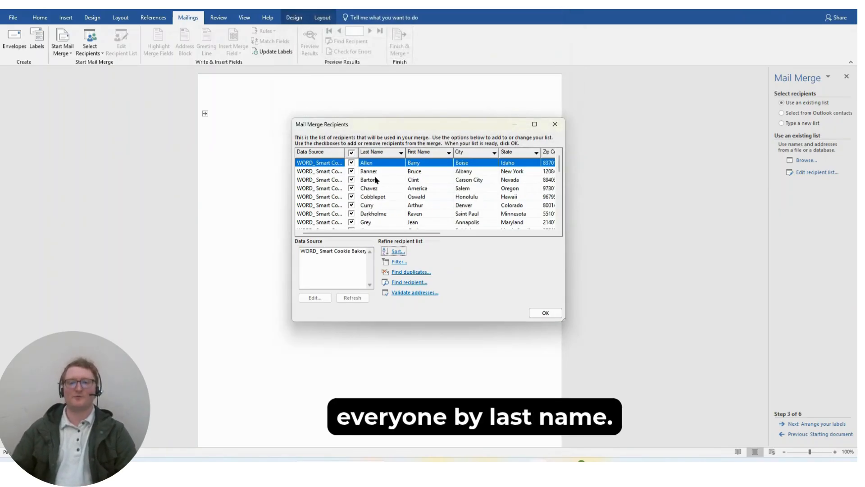
{"action": "scroll", "coordinate": [397, 189], "scroll_direction": "down", "scroll_amount": 2}
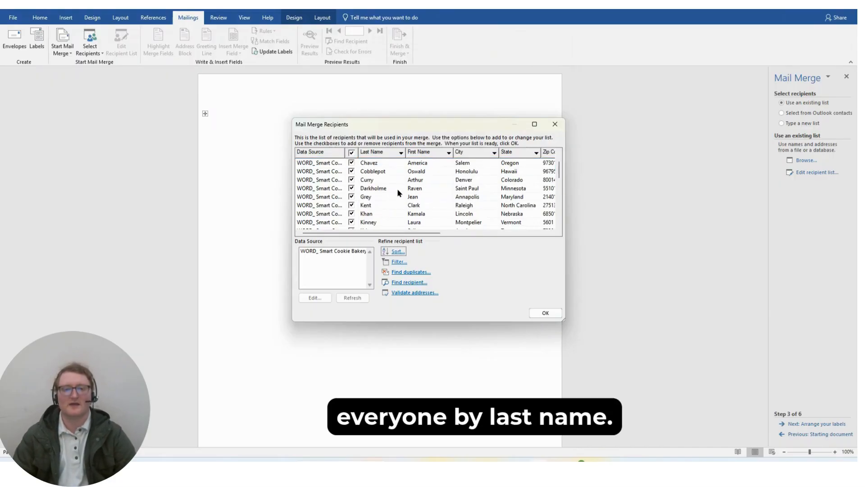
{"action": "scroll", "coordinate": [398, 192], "scroll_direction": "up", "scroll_amount": 2}
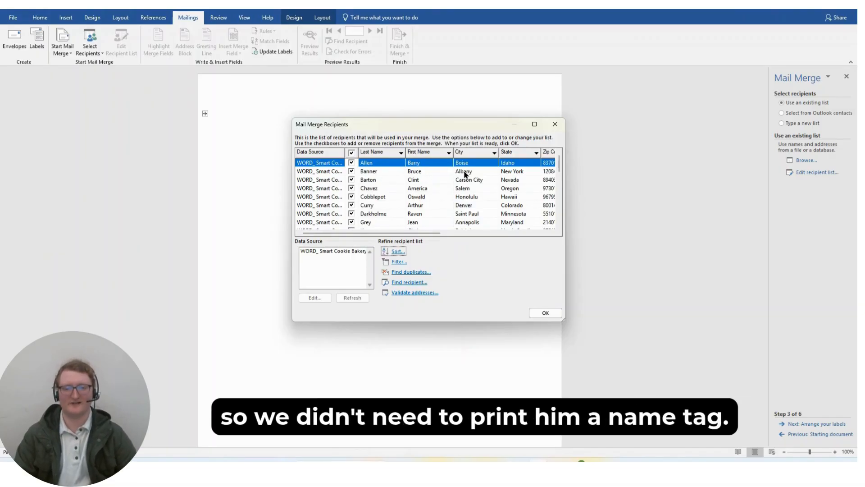
Exclude the first recipient in the sorted list from the merge, accept the recipients and proceed to arranging the labels.
{"action": "left_click", "coordinate": [352, 163]}
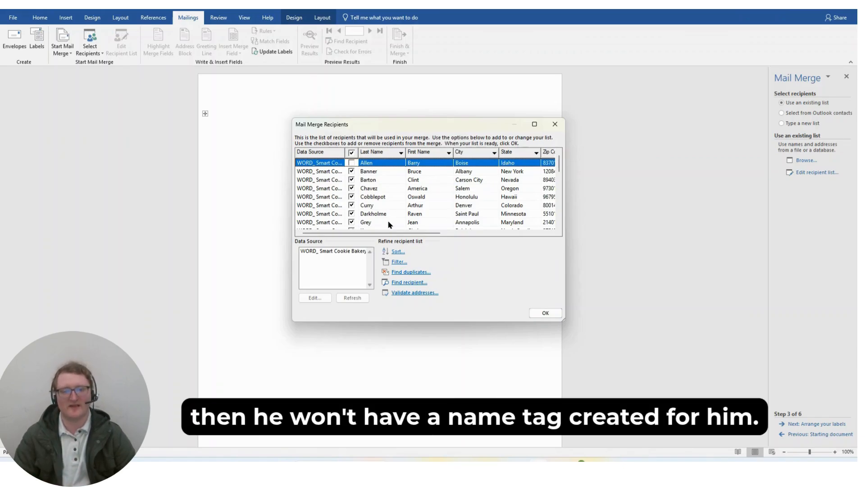
{"action": "left_click", "coordinate": [546, 314]}
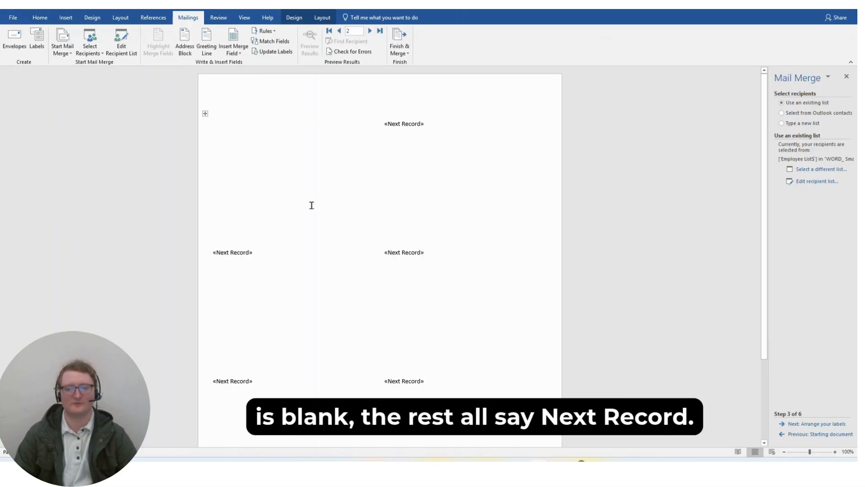
{"action": "left_click", "coordinate": [817, 423]}
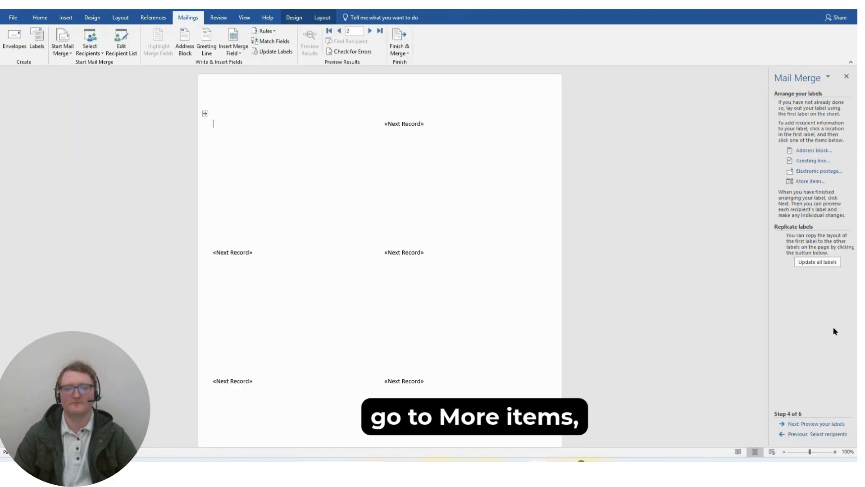
Insert the First Name and Last Name merge fields in the first label, separated by a space.
{"action": "left_click", "coordinate": [809, 181]}
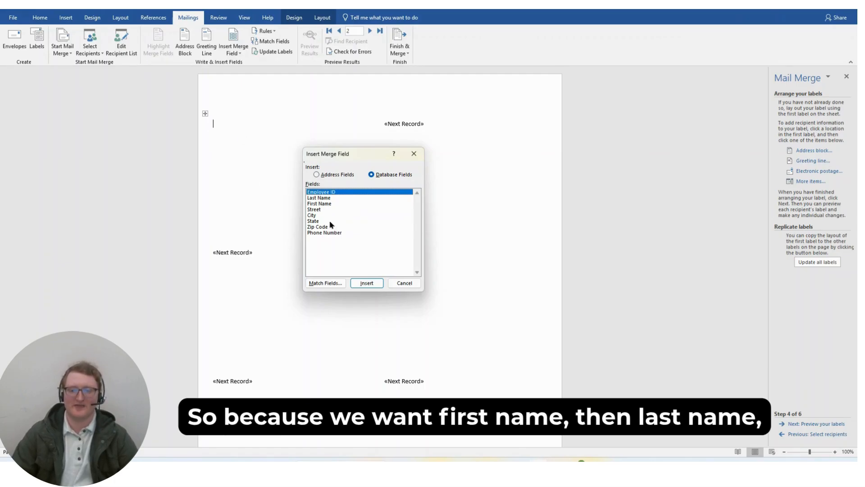
{"action": "left_click", "coordinate": [320, 204]}
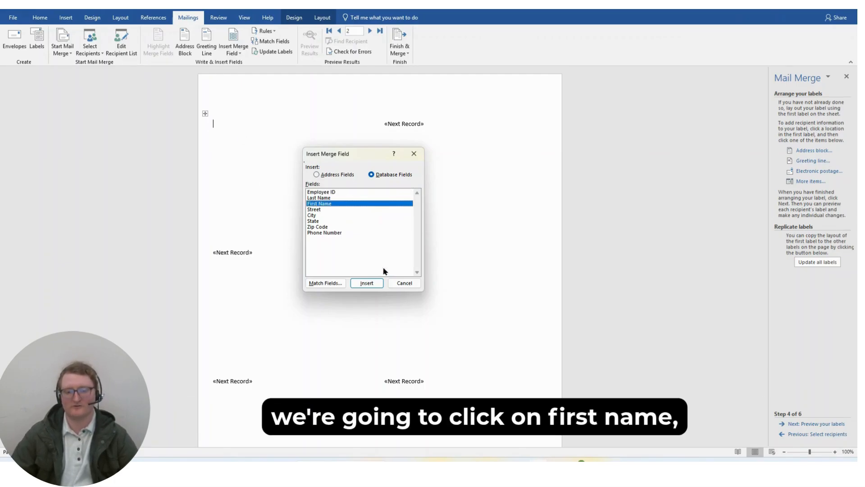
{"action": "left_click", "coordinate": [364, 283]}
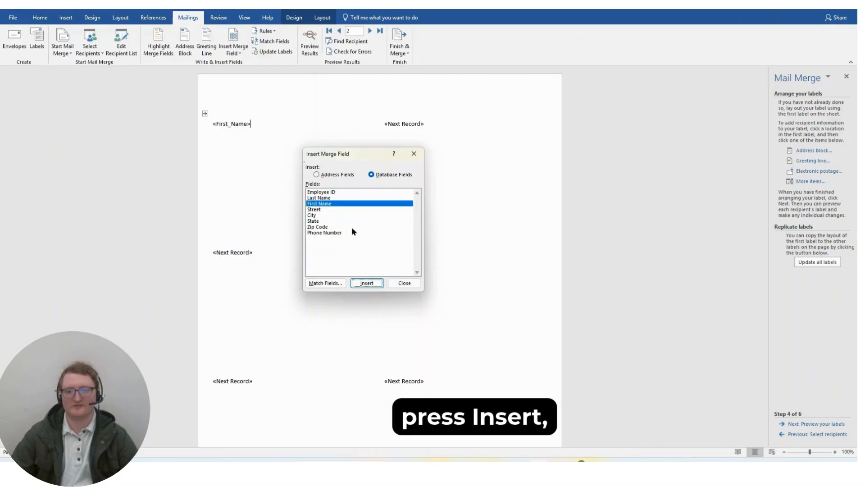
{"action": "left_click", "coordinate": [324, 198]}
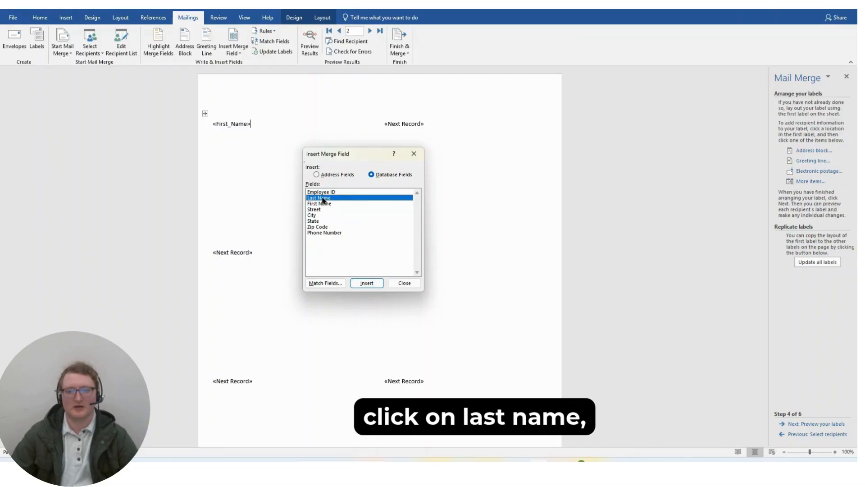
{"action": "left_click", "coordinate": [371, 284]}
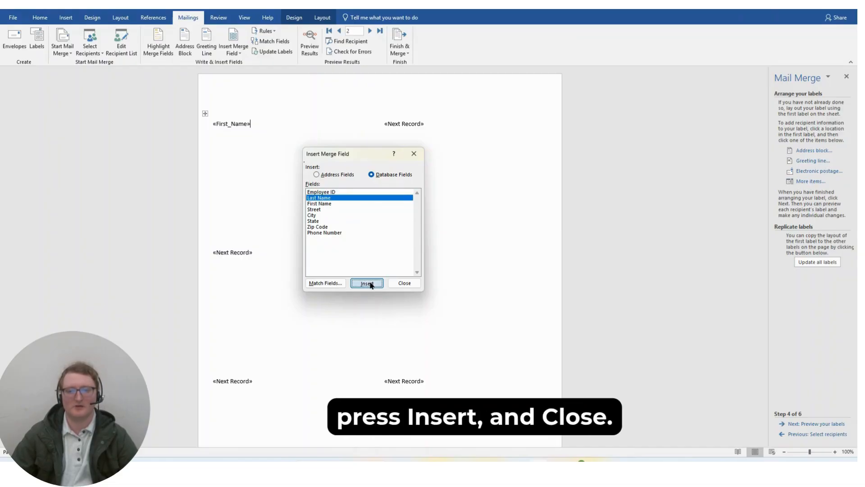
{"action": "left_click", "coordinate": [404, 283]}
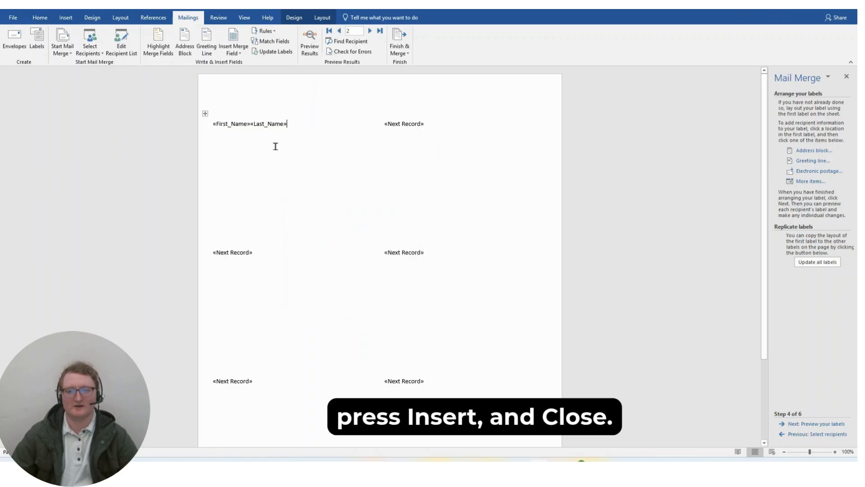
{"action": "left_click", "coordinate": [251, 123]}
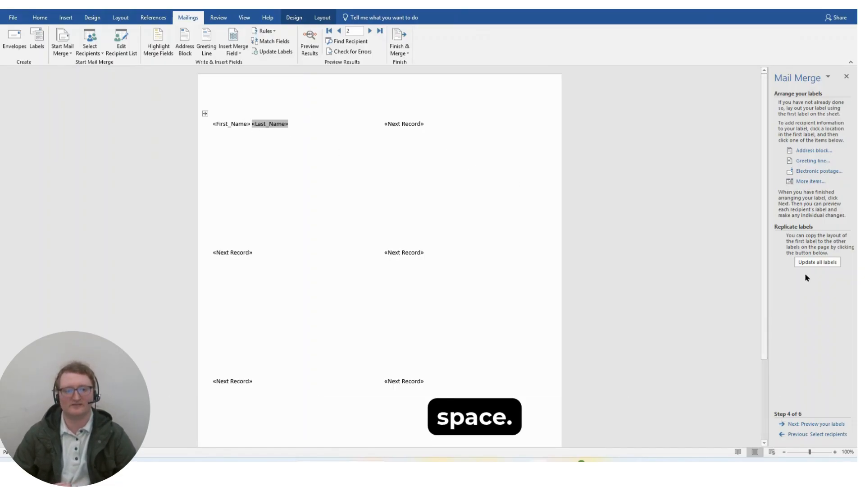
Replicate the first label's layout to all labels and preview the name badges.
{"action": "left_click", "coordinate": [817, 264]}
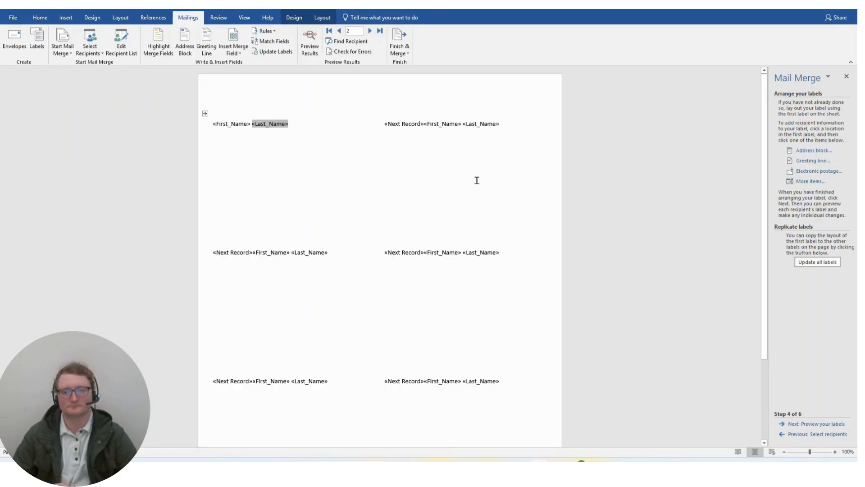
{"action": "left_click", "coordinate": [815, 424]}
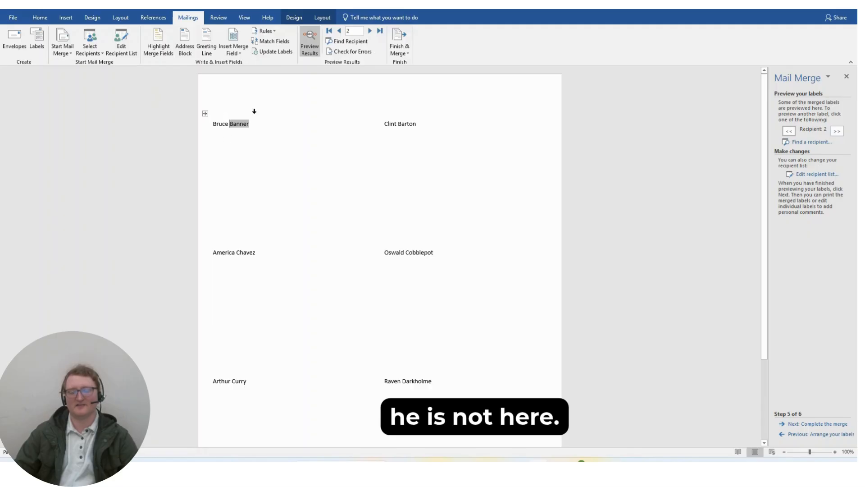
{"action": "scroll", "coordinate": [295, 141], "scroll_direction": "down", "scroll_amount": 4}
{"action": "scroll", "coordinate": [292, 143], "scroll_direction": "up", "scroll_amount": 4}
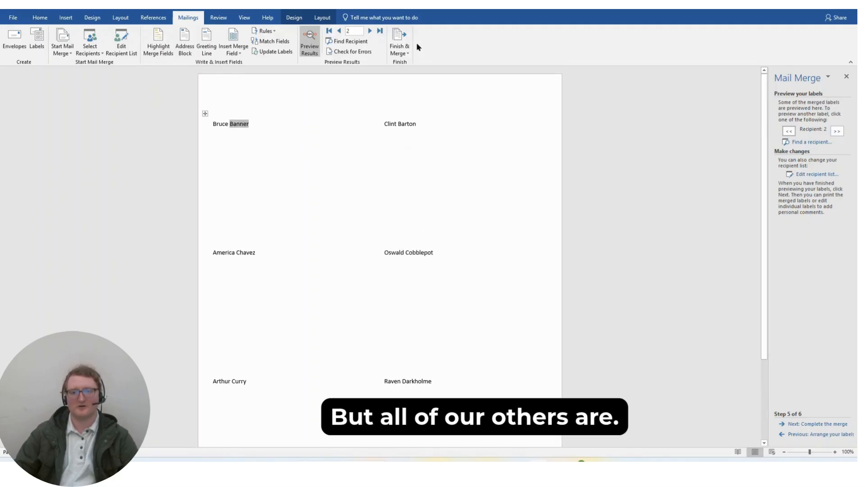
Browse forward through the previewed badge records one at a time, then return to the starting record.
{"action": "left_click", "coordinate": [369, 31]}
{"action": "left_click", "coordinate": [369, 32]}
{"action": "left_click", "coordinate": [369, 32]}
{"action": "left_click", "coordinate": [369, 32]}
{"action": "left_click", "coordinate": [369, 32]}
{"action": "left_click", "coordinate": [369, 32]}
{"action": "left_click", "coordinate": [369, 32]}
{"action": "left_click", "coordinate": [369, 31]}
{"action": "left_click", "coordinate": [369, 32]}
{"action": "left_click", "coordinate": [369, 32]}
{"action": "left_click", "coordinate": [369, 31]}
{"action": "left_click", "coordinate": [369, 31]}
{"action": "left_click", "coordinate": [369, 31]}
{"action": "left_click", "coordinate": [369, 32]}
{"action": "left_click", "coordinate": [369, 31]}
{"action": "left_click", "coordinate": [338, 31]}
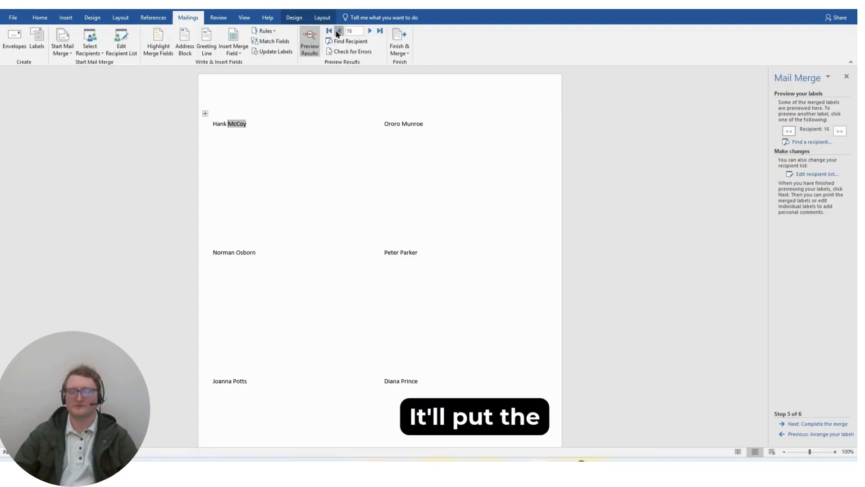
{"action": "left_click", "coordinate": [338, 31]}
{"action": "left_click", "coordinate": [338, 31]}
{"action": "left_click", "coordinate": [338, 31]}
{"action": "left_click", "coordinate": [338, 31]}
{"action": "left_click", "coordinate": [339, 31]}
{"action": "left_click", "coordinate": [338, 31]}
{"action": "left_click", "coordinate": [338, 31]}
{"action": "left_click", "coordinate": [339, 32]}
{"action": "left_click", "coordinate": [338, 31]}
{"action": "left_click", "coordinate": [339, 31]}
{"action": "left_click", "coordinate": [338, 31]}
{"action": "left_click", "coordinate": [338, 31]}
{"action": "left_click", "coordinate": [338, 31]}
{"action": "left_click", "coordinate": [338, 31]}
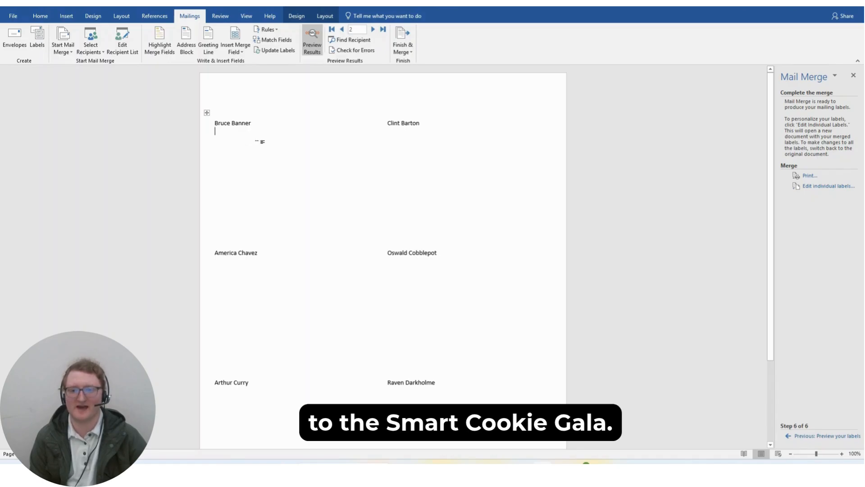
Insert the Smart Cookie Bakery Logo picture beneath the name on the first label and update all labels to include it.
{"action": "left_click", "coordinate": [67, 17]}
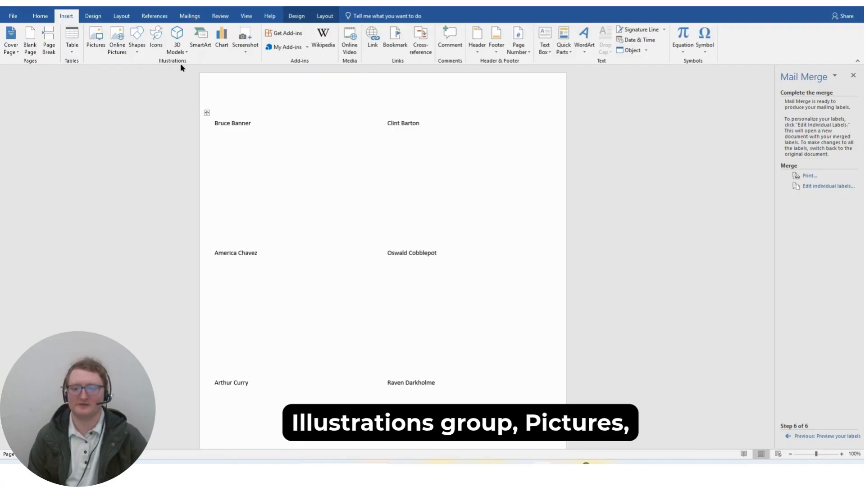
{"action": "left_click", "coordinate": [92, 37]}
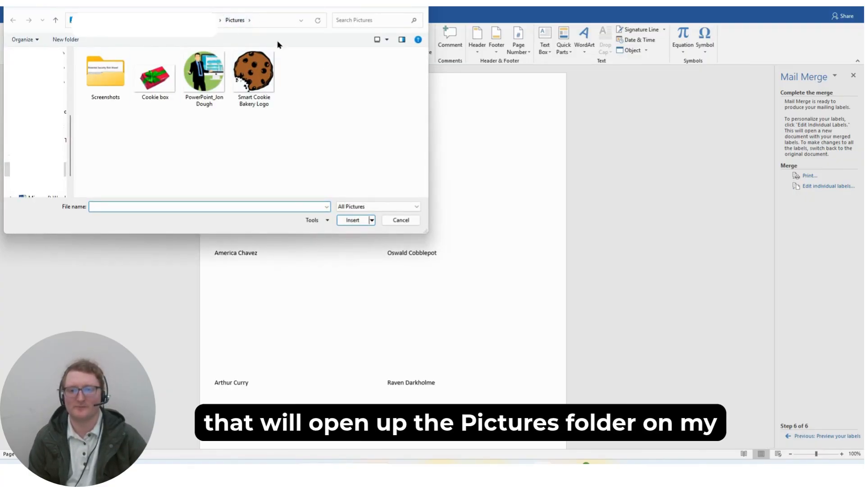
{"action": "double_click", "coordinate": [250, 78]}
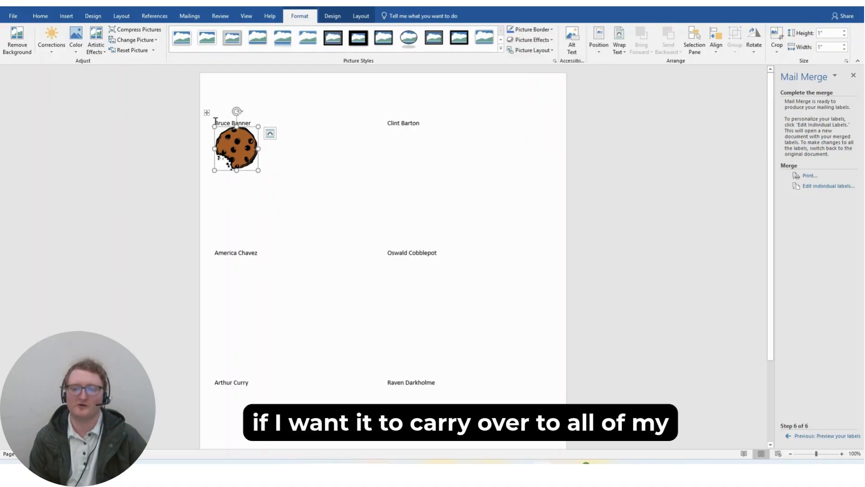
{"action": "left_click", "coordinate": [194, 17]}
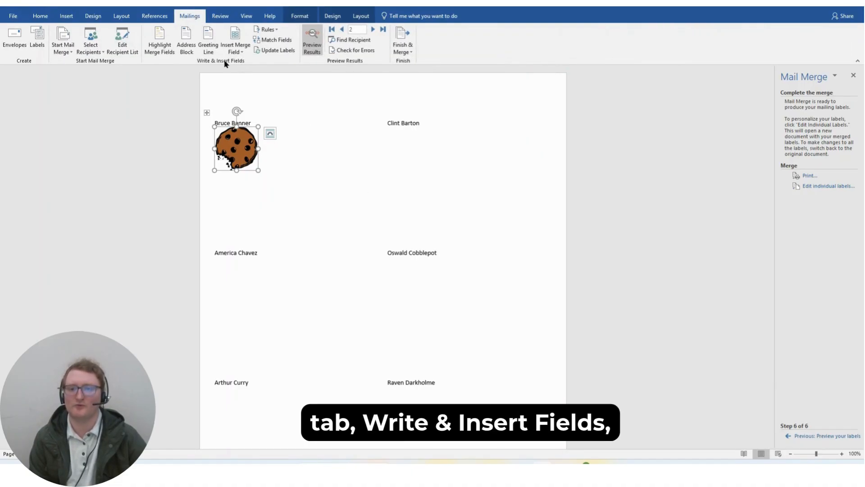
{"action": "left_click", "coordinate": [275, 51]}
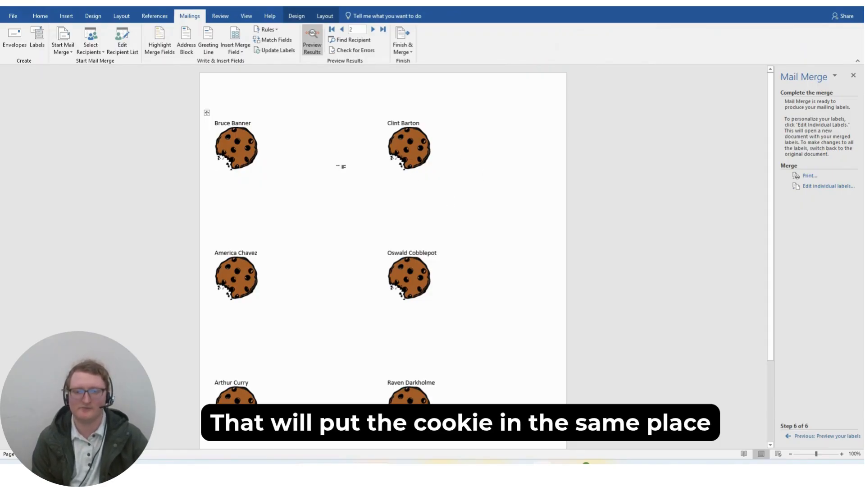
{"action": "scroll", "coordinate": [463, 191], "scroll_direction": "down", "scroll_amount": 4}
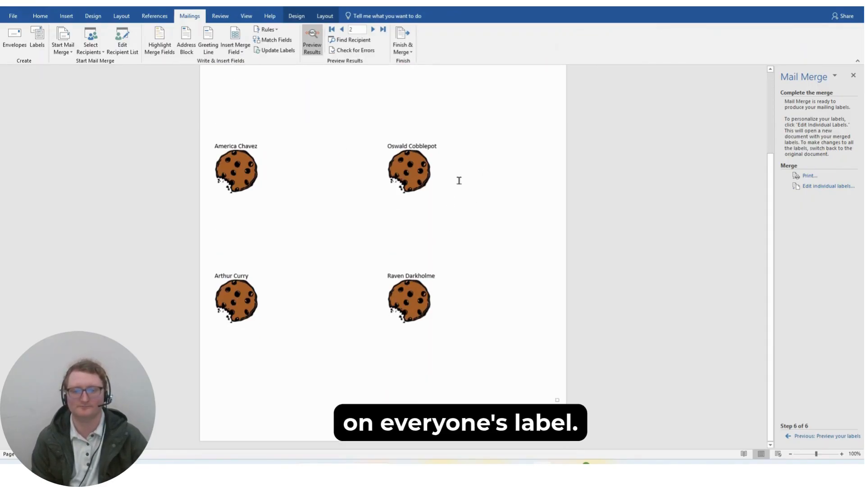
{"action": "scroll", "coordinate": [459, 180], "scroll_direction": "up", "scroll_amount": 4}
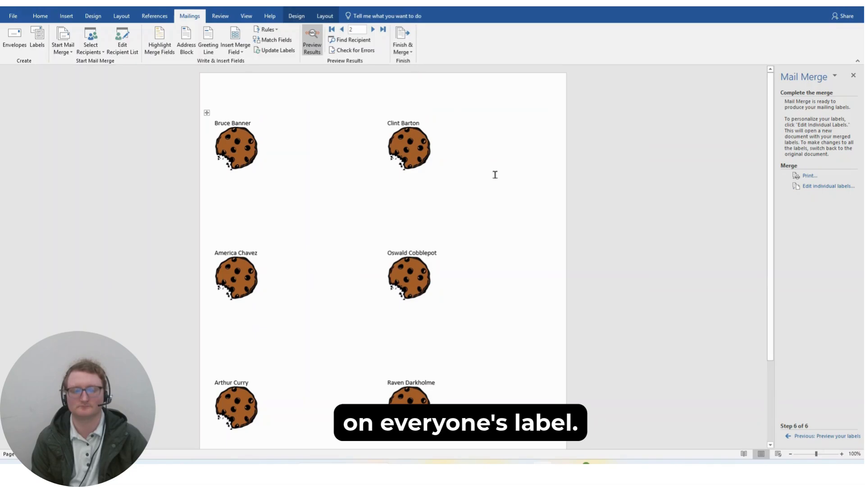
Merge all records into a new document of individual labels and check the badges through to the last page.
{"action": "left_click", "coordinate": [818, 186]}
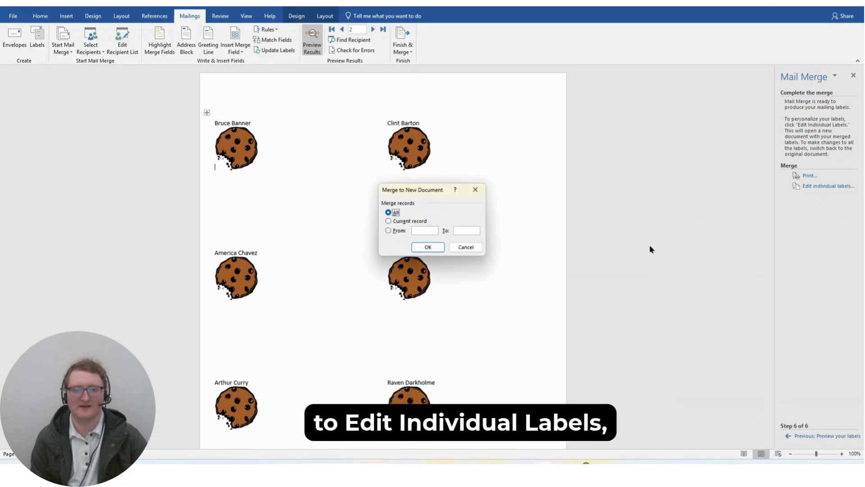
{"action": "left_click", "coordinate": [428, 247]}
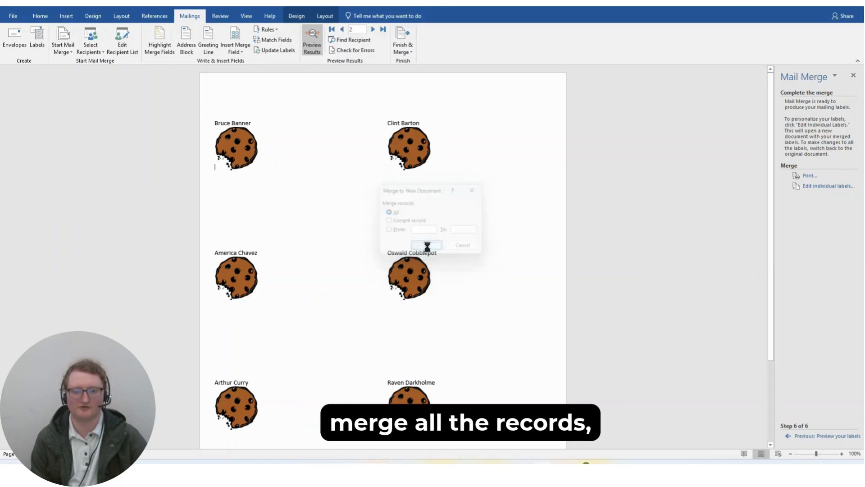
{"action": "scroll", "coordinate": [548, 158], "scroll_direction": "down", "scroll_amount": 20}
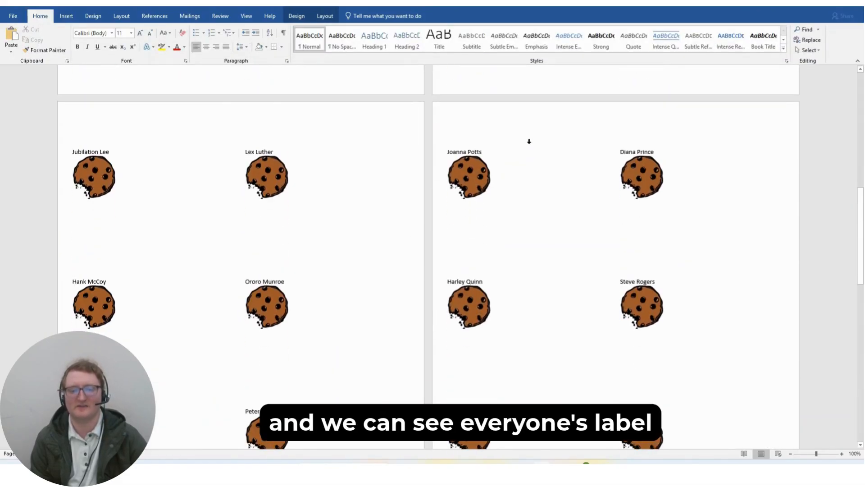
{"action": "scroll", "coordinate": [525, 151], "scroll_direction": "down", "scroll_amount": 20}
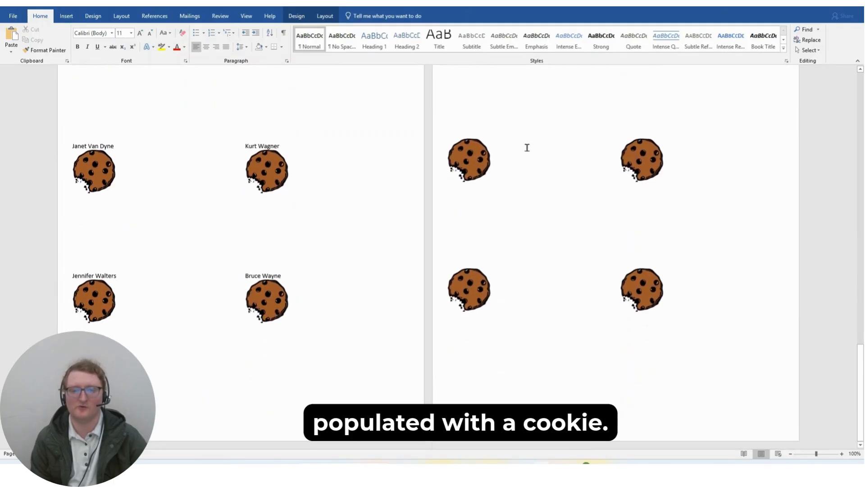
Review the merged badges from the first page to the last, looking for labels that have a logo but no name.
{"action": "scroll", "coordinate": [533, 150], "scroll_direction": "up", "scroll_amount": 18}
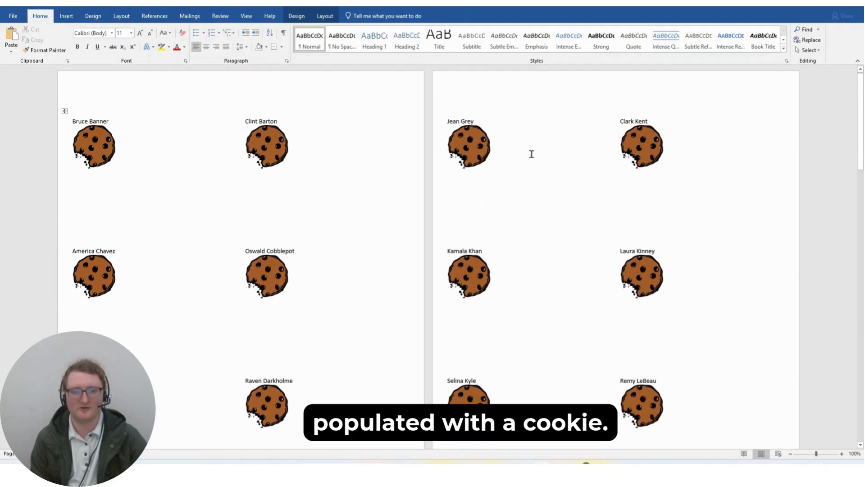
{"action": "scroll", "coordinate": [534, 158], "scroll_direction": "down", "scroll_amount": 14}
{"action": "scroll", "coordinate": [524, 151], "scroll_direction": "down", "scroll_amount": 15}
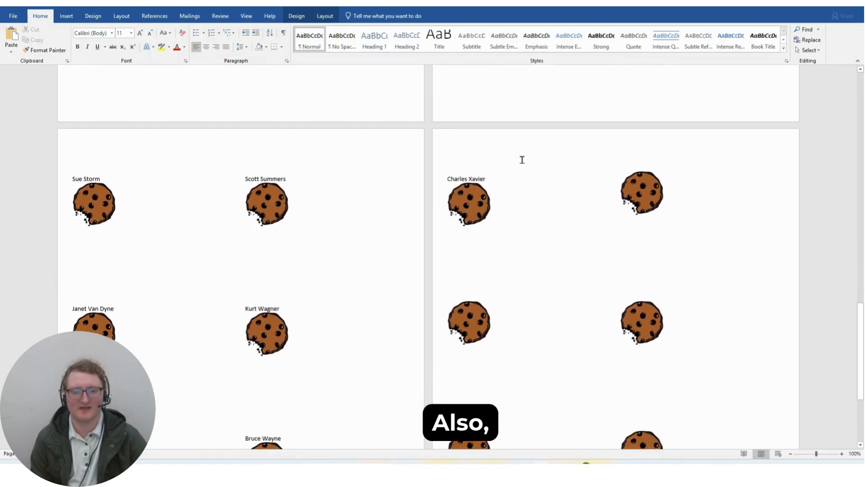
{"action": "scroll", "coordinate": [522, 156], "scroll_direction": "up", "scroll_amount": 3}
{"action": "scroll", "coordinate": [602, 213], "scroll_direction": "down", "scroll_amount": 3}
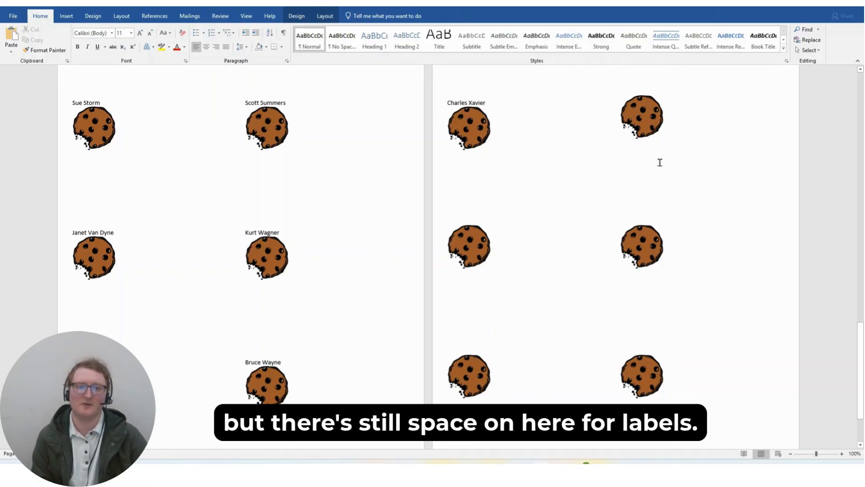
{"action": "scroll", "coordinate": [573, 289], "scroll_direction": "down", "scroll_amount": 2}
{"action": "scroll", "coordinate": [576, 282], "scroll_direction": "up", "scroll_amount": 3}
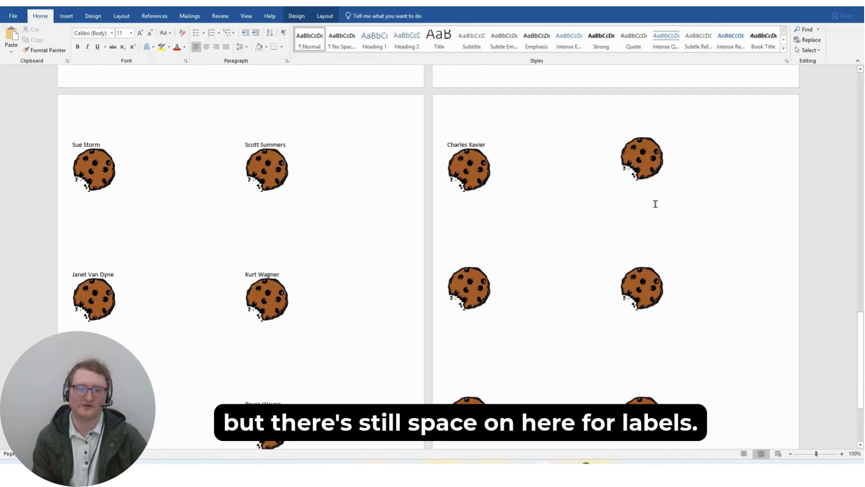
Delete the cookie logo from each of the five labels without a name on the last page of the merged badges.
{"action": "left_click", "coordinate": [642, 164]}
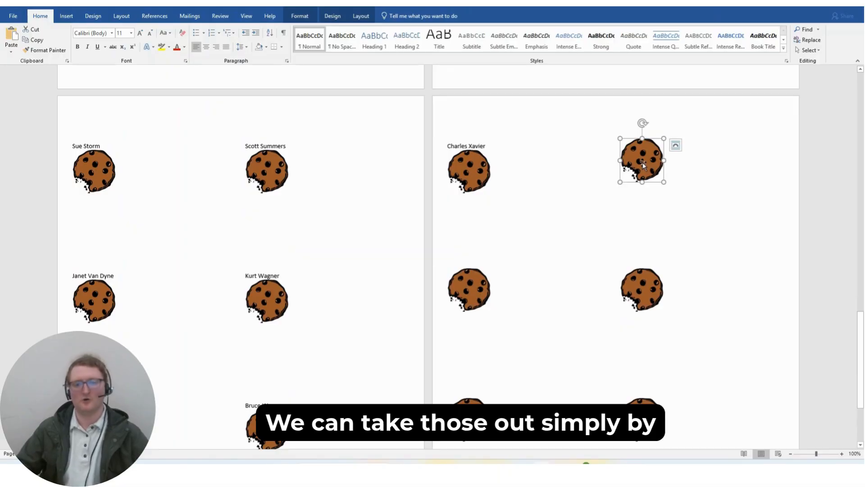
{"action": "left_click", "coordinate": [642, 293]}
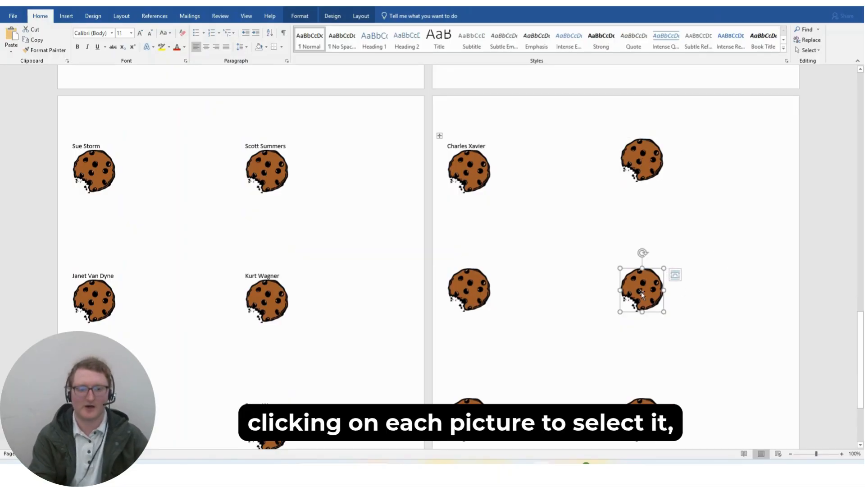
{"action": "left_click", "coordinate": [635, 161]}
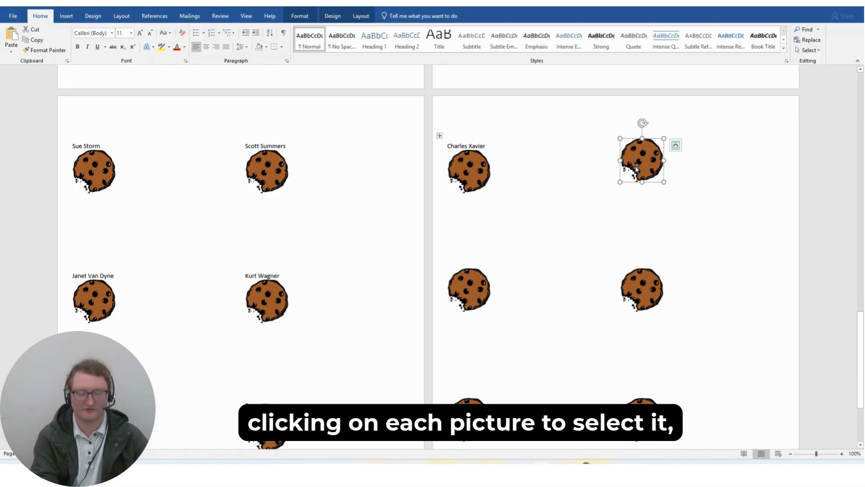
{"action": "key", "text": "BackSpace"}
{"action": "left_click", "coordinate": [468, 290]}
{"action": "key", "text": "BackSpace"}
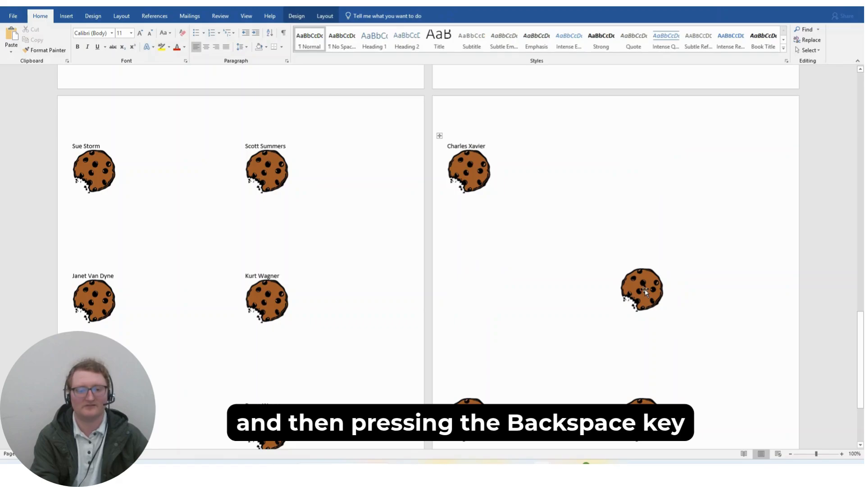
{"action": "left_click", "coordinate": [645, 292]}
{"action": "key", "text": "BackSpace"}
{"action": "scroll", "coordinate": [620, 271], "scroll_direction": "down", "scroll_amount": 3}
{"action": "left_click", "coordinate": [647, 311]}
{"action": "key", "text": "BackSpace"}
{"action": "left_click", "coordinate": [479, 312]}
{"action": "key", "text": "BackSpace"}
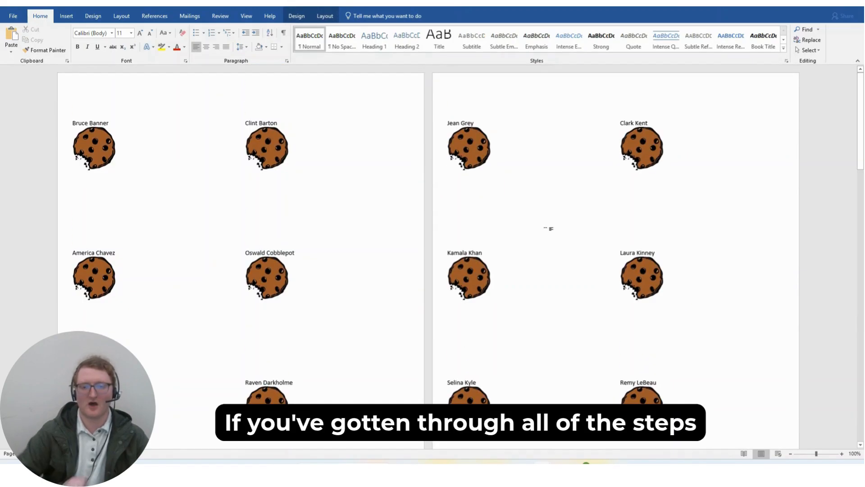